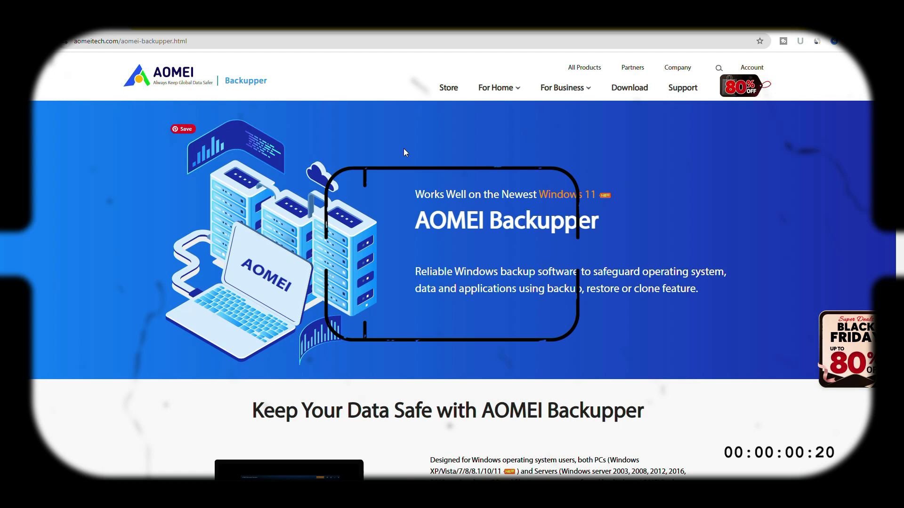
Go to the AOMEI download page from the site header
left_click_drag(415, 222, 617, 225)
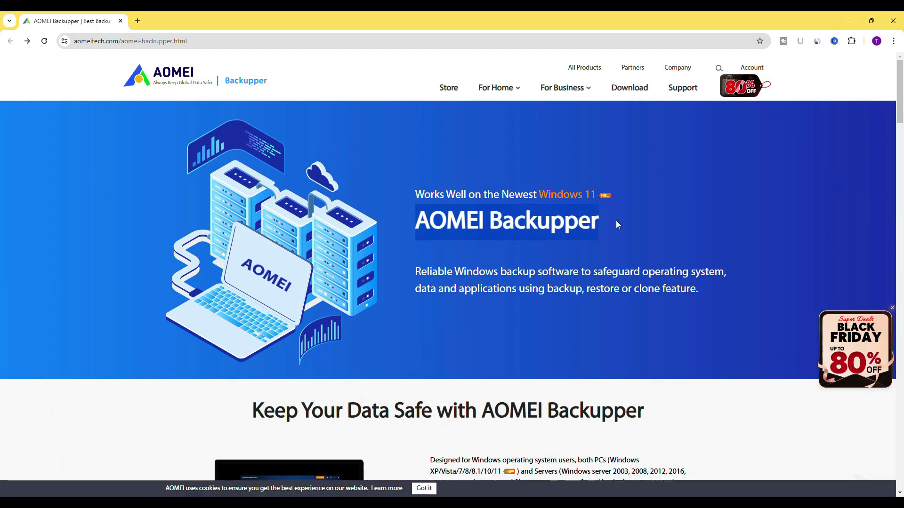
left_click(658, 210)
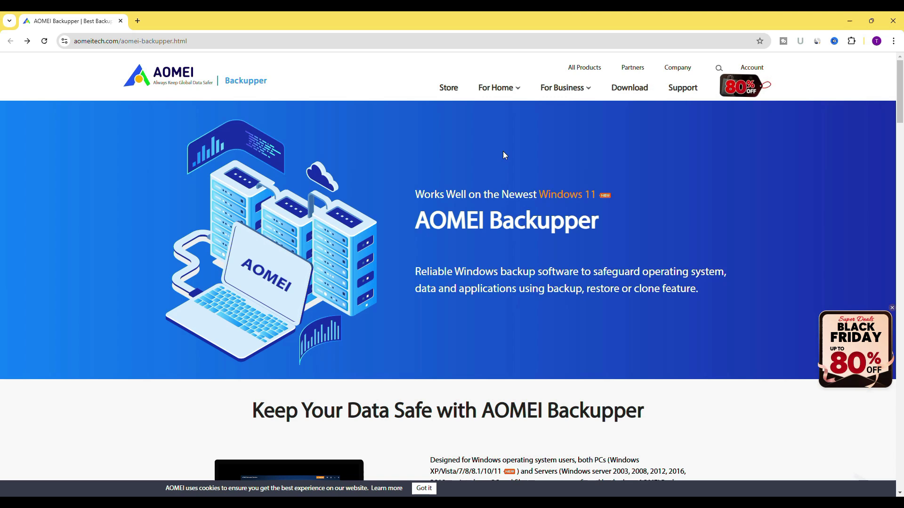
left_click(633, 90)
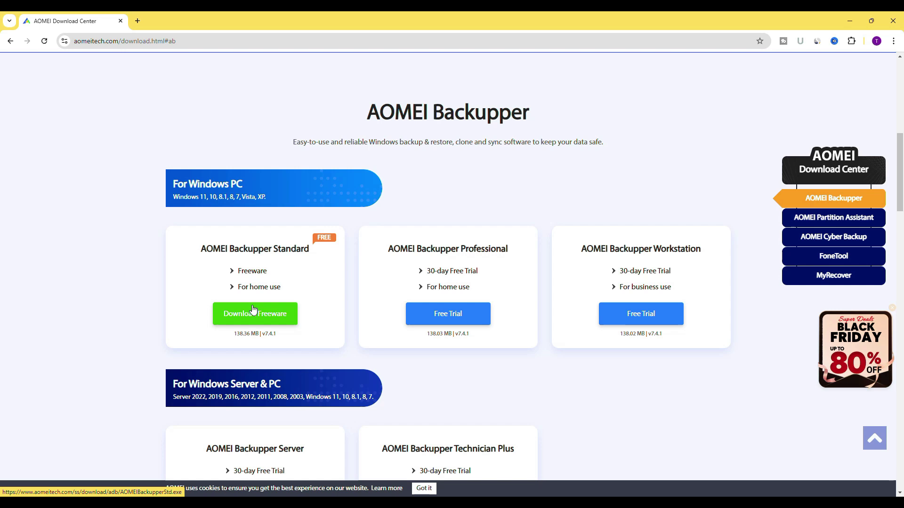
Download the Backupper Professional free trial and show the installer in its folder
left_click(450, 318)
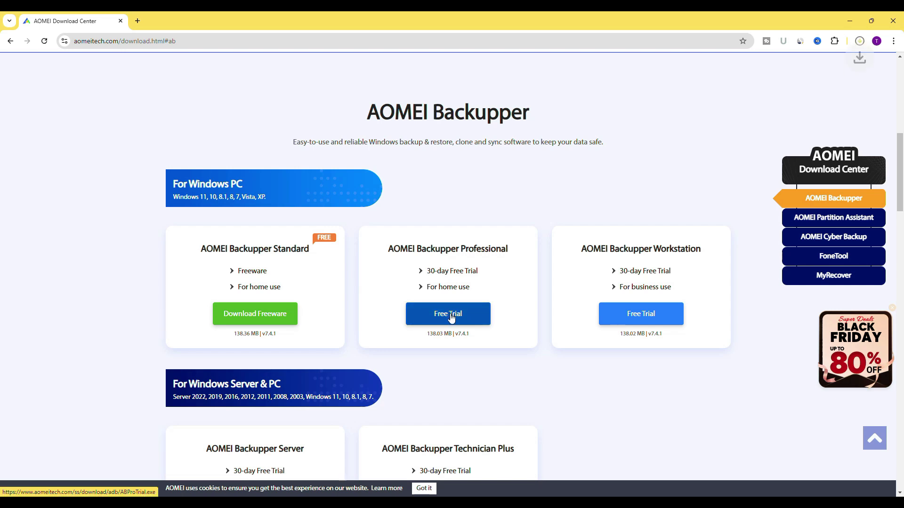
left_click(859, 41)
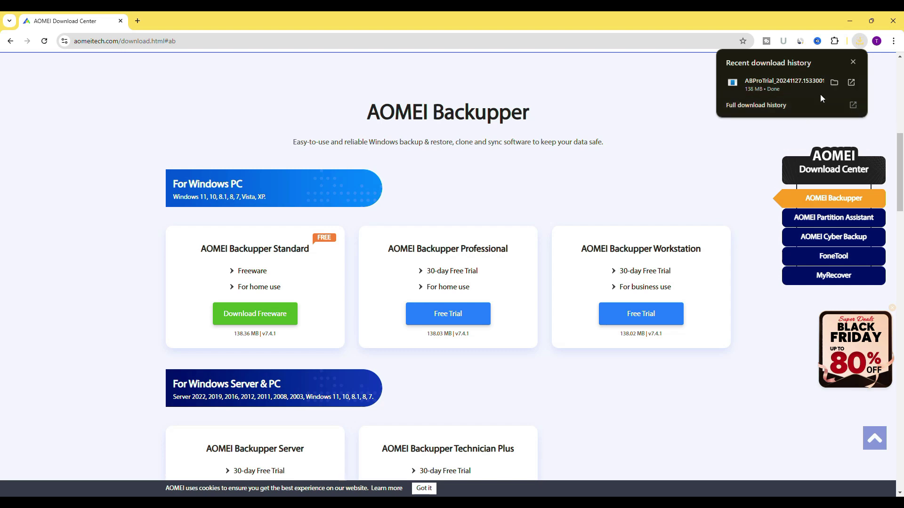
left_click(828, 84)
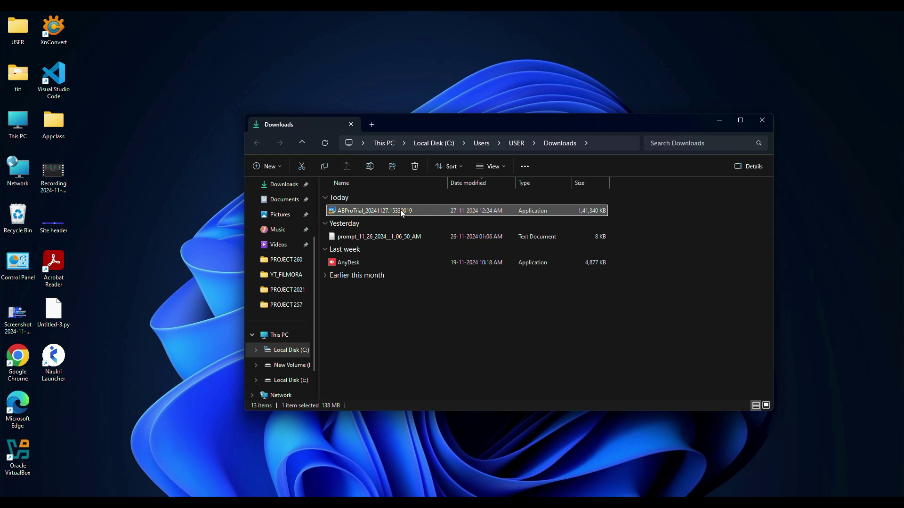
Install AOMEI Backupper Pro Trial in English, then close the finished installer
double_click(400, 210)
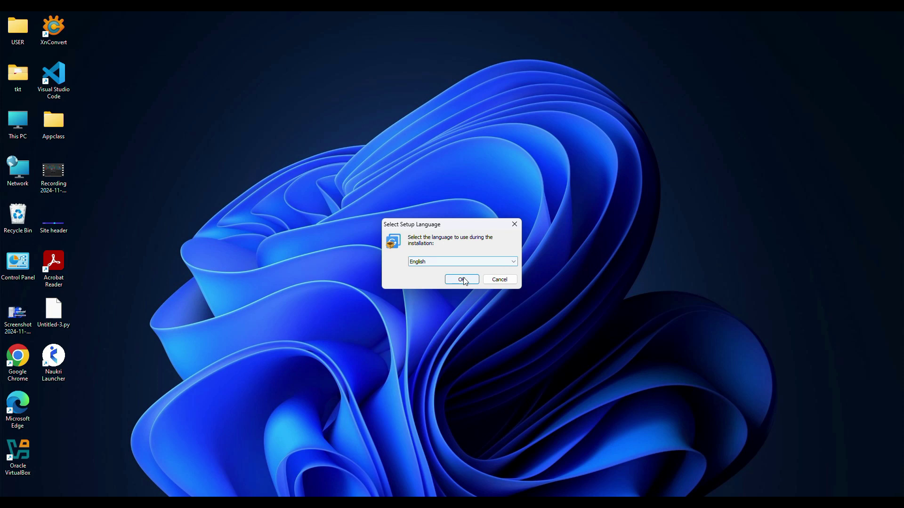
left_click(465, 280)
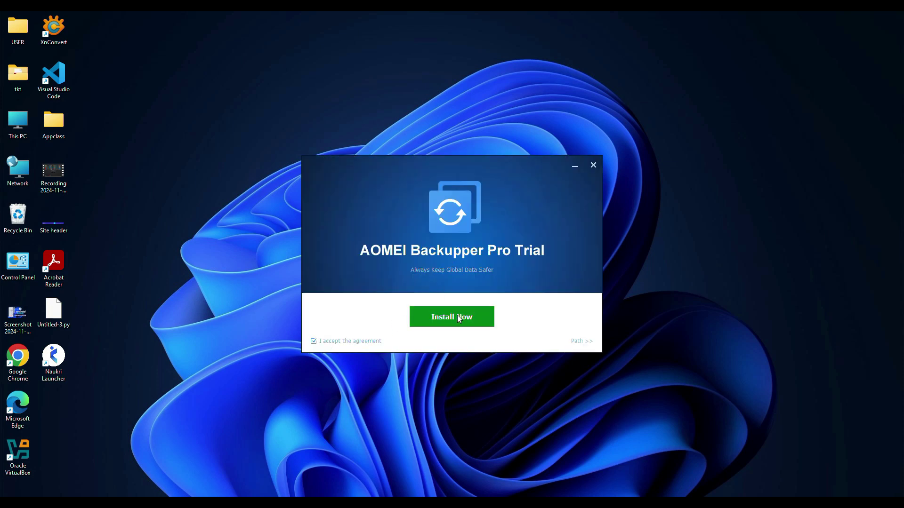
left_click(459, 319)
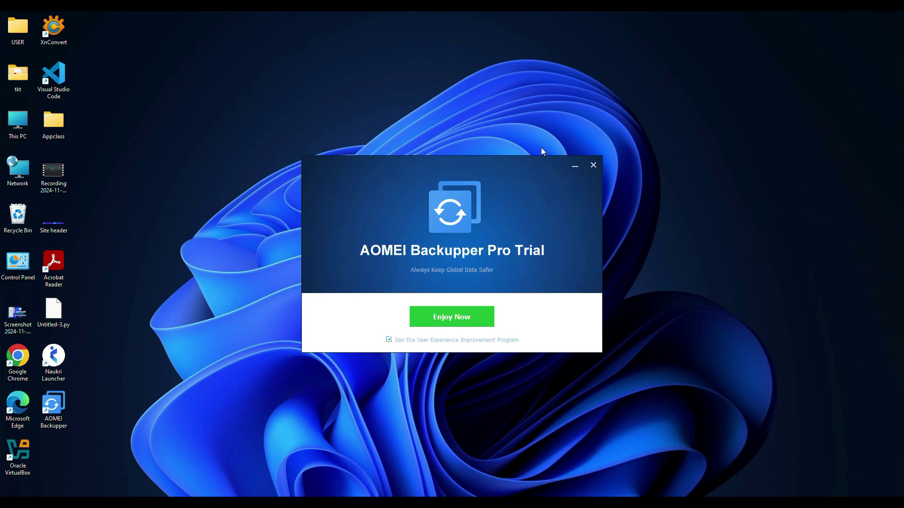
left_click(593, 165)
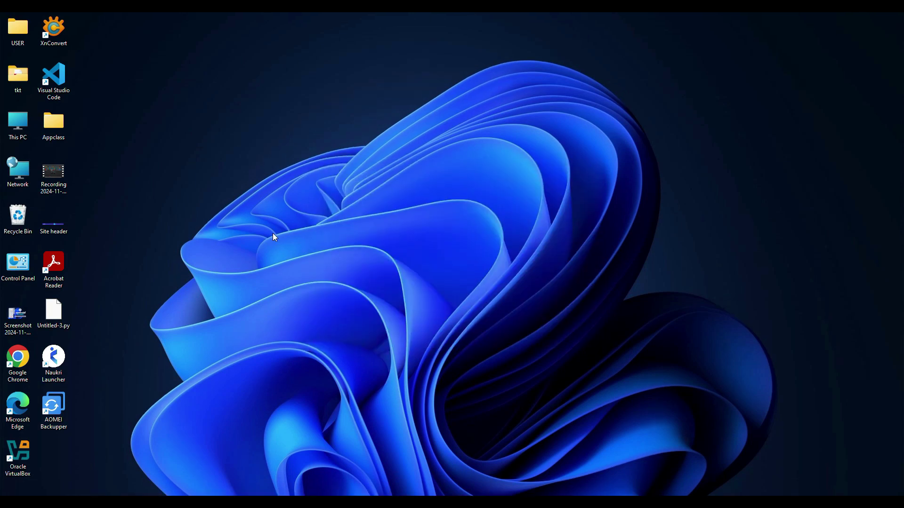
Launch AOMEI Backupper and browse the Backup, Sync, Restore, Clone and Tools sections
left_click_drag(63, 409, 209, 182)
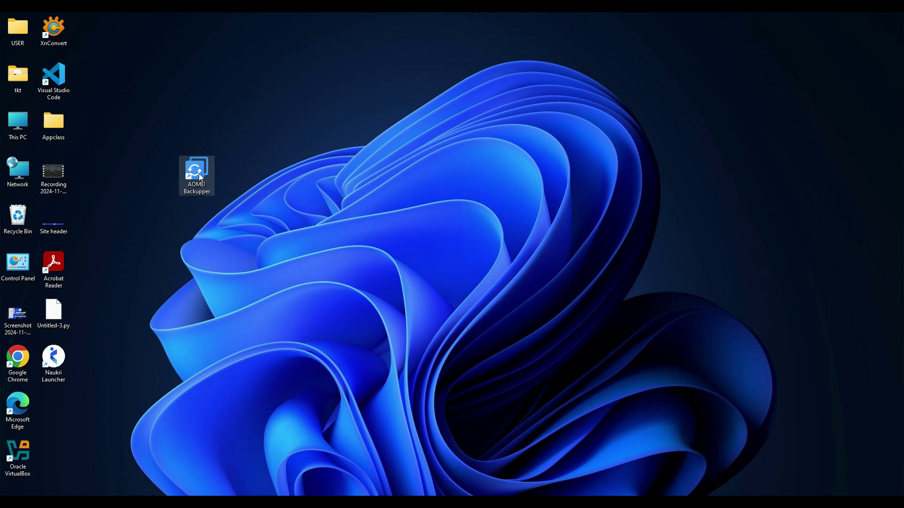
key("Return")
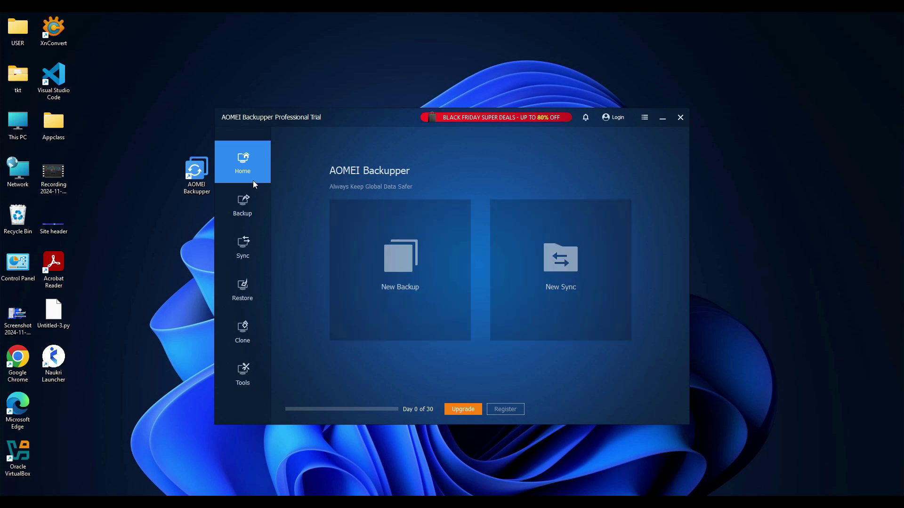
left_click(242, 208)
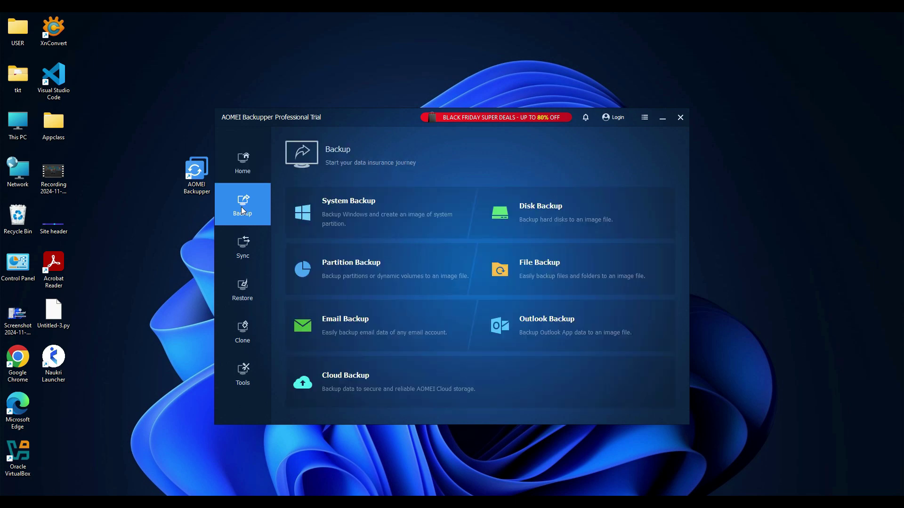
left_click(242, 244)
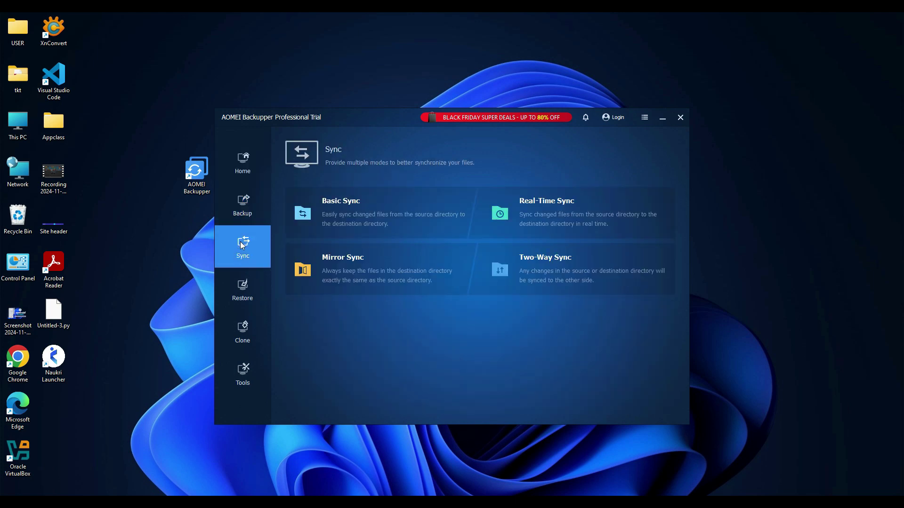
left_click(240, 289)
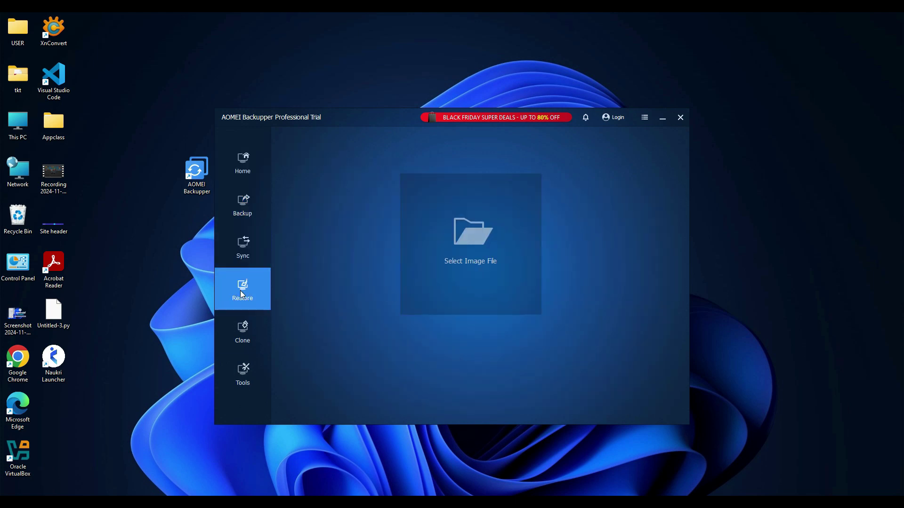
left_click(238, 331)
left_click(242, 373)
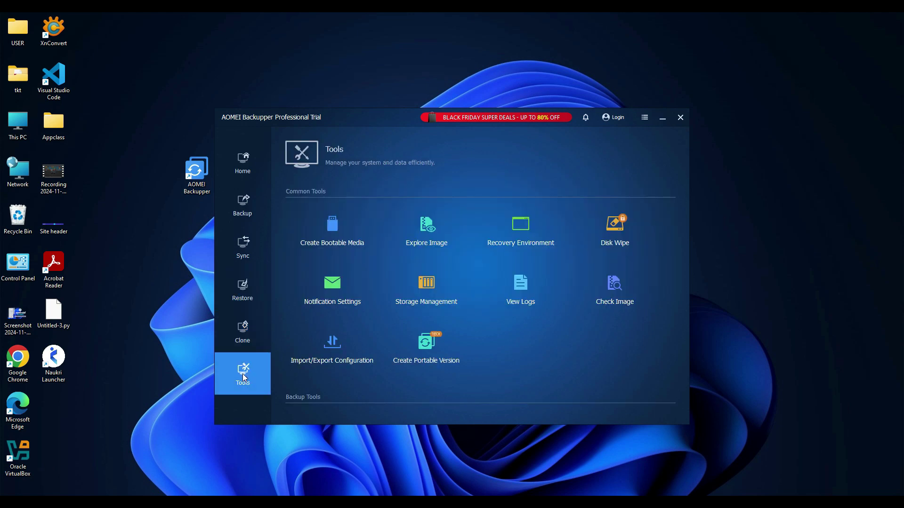
Return to the Backup page listing System, Disk, Partition, File, Email, Outlook and Cloud backups
left_click(244, 208)
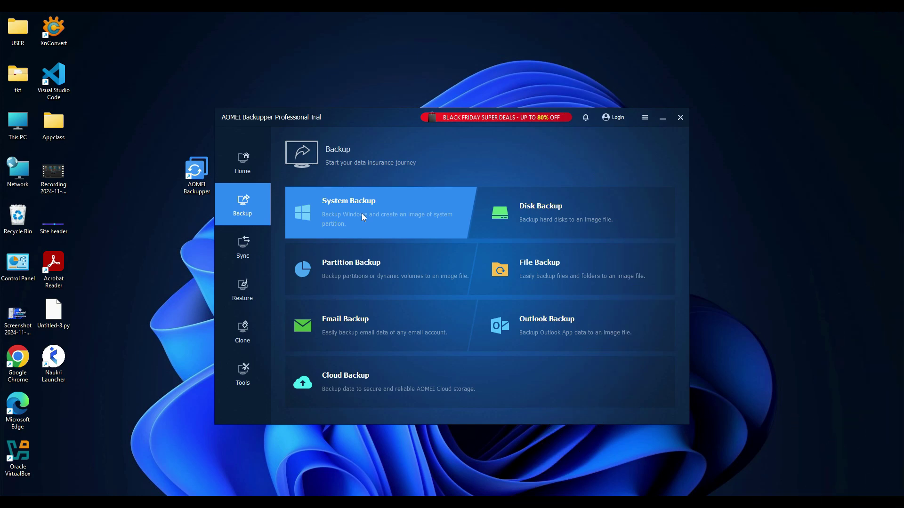
Begin a System Backup and check the available drives in This PC
left_click(362, 215)
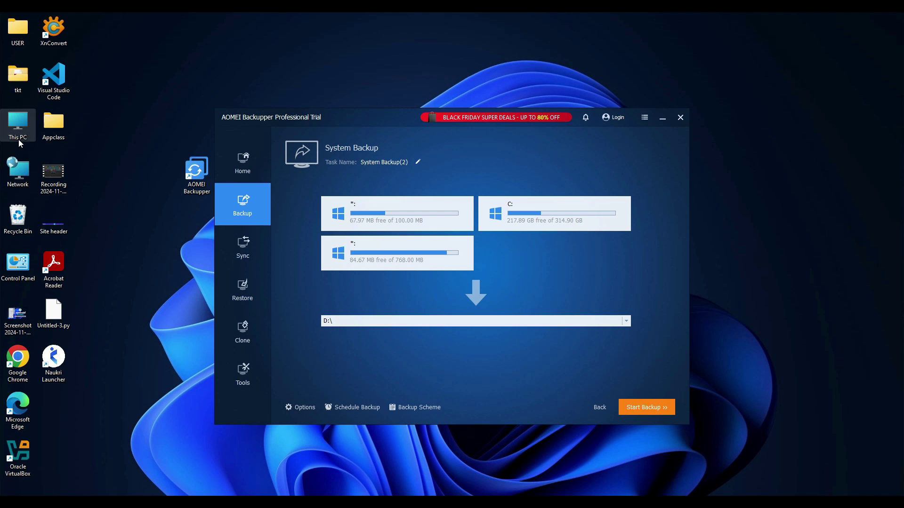
double_click(23, 122)
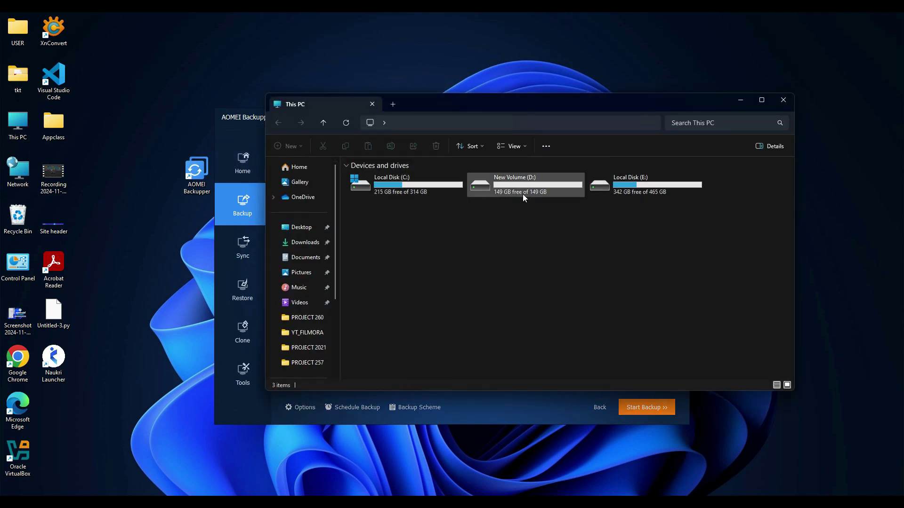
left_click_drag(533, 105, 510, 118)
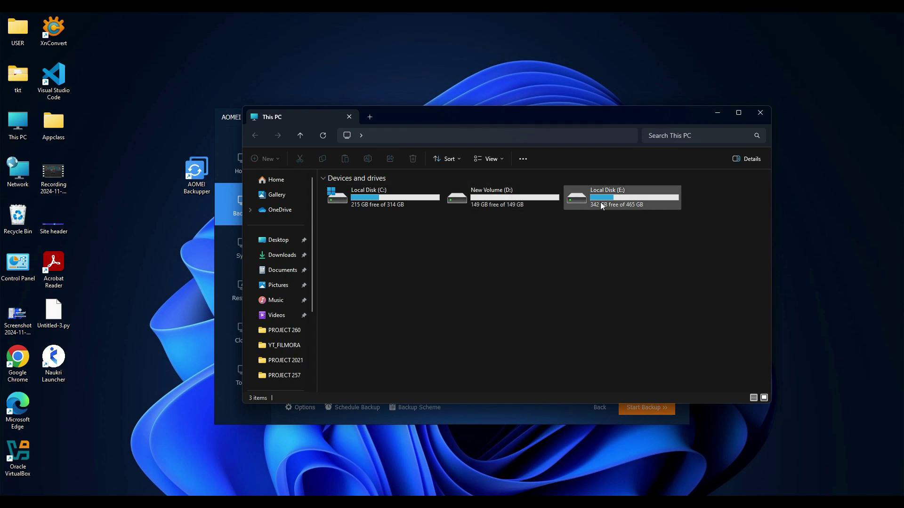
left_click(761, 113)
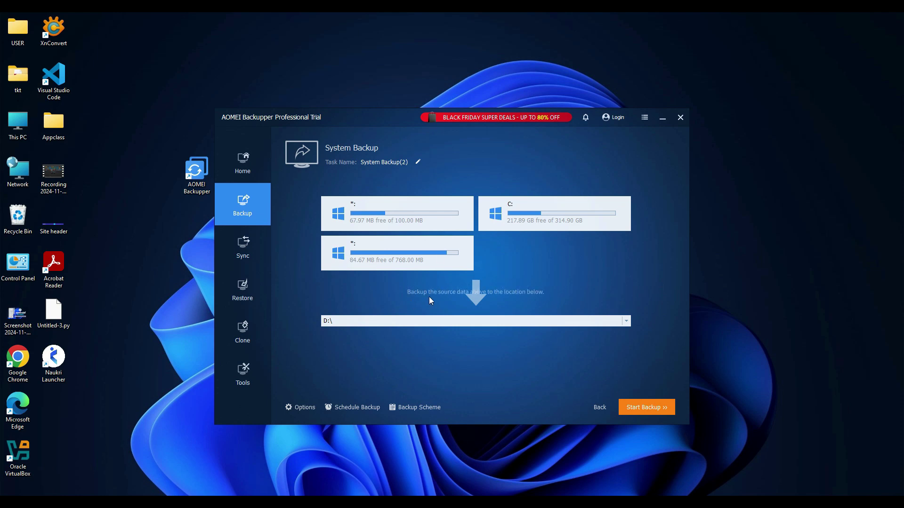
Set drive D:\ as the system backup destination and start the backup
left_click(385, 321)
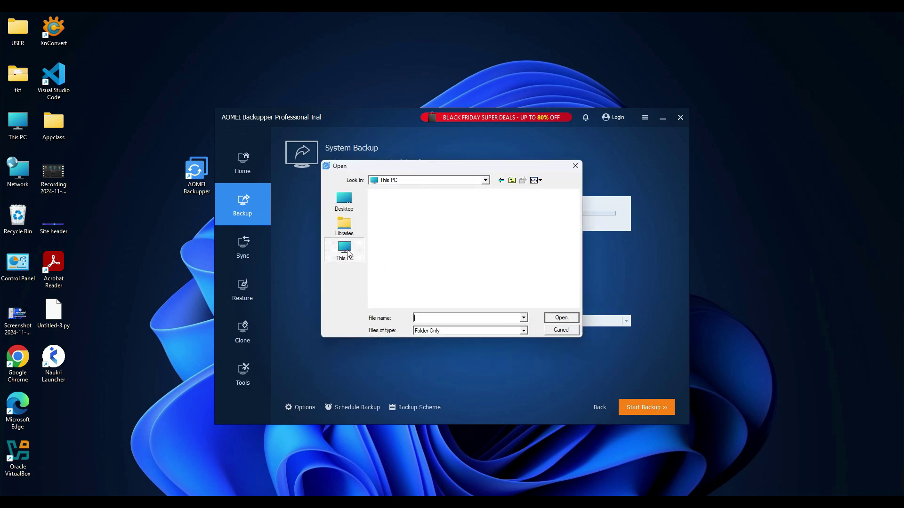
left_click(435, 235)
left_click(561, 318)
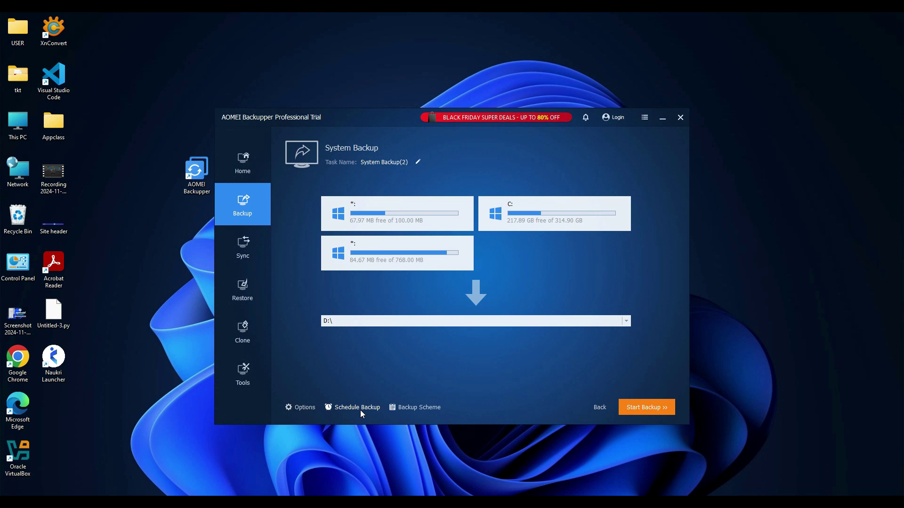
left_click(645, 407)
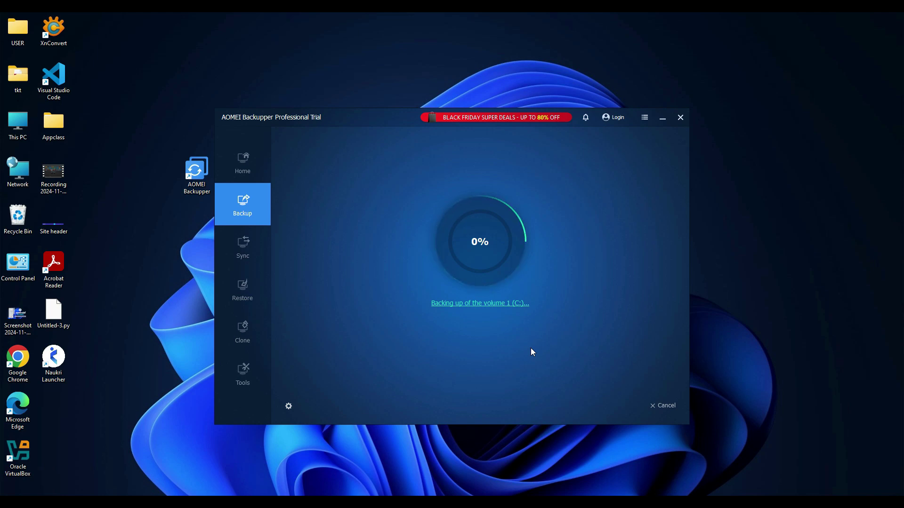
Review the system backup's detailed progress, then finish once it completes
left_click(474, 305)
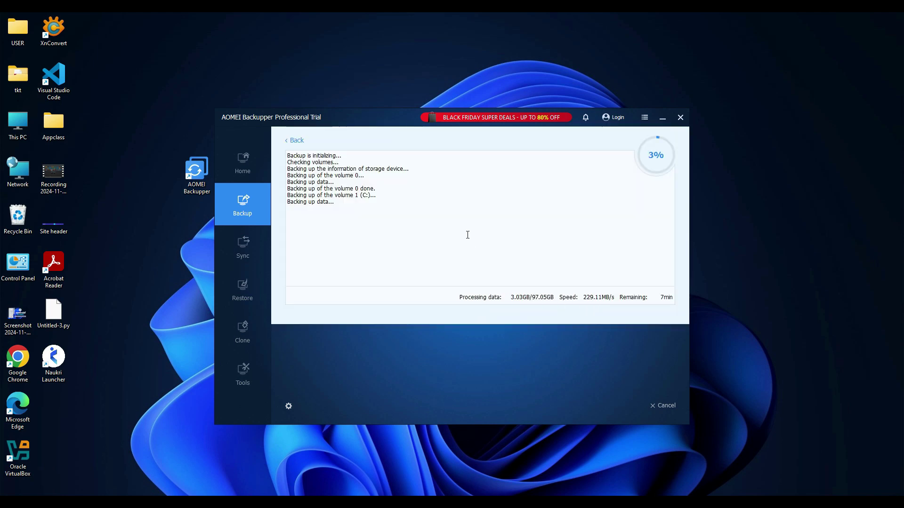
left_click(295, 141)
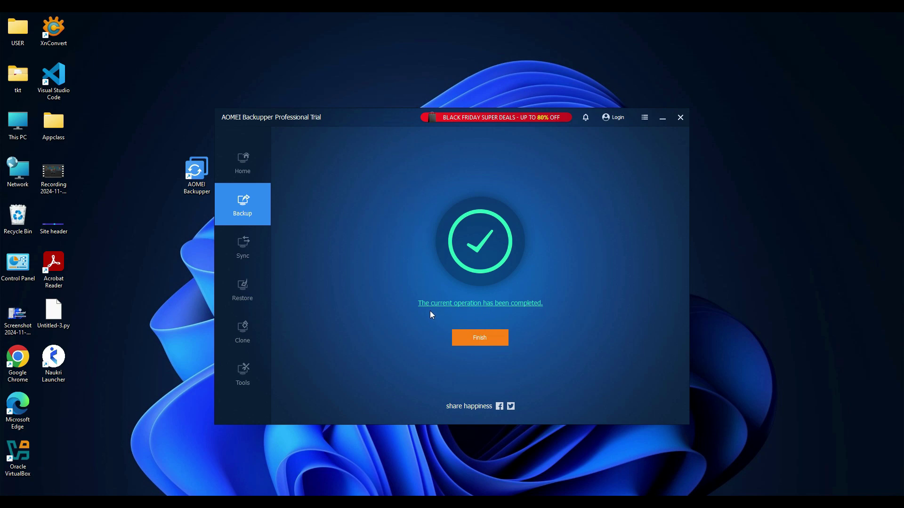
left_click(479, 340)
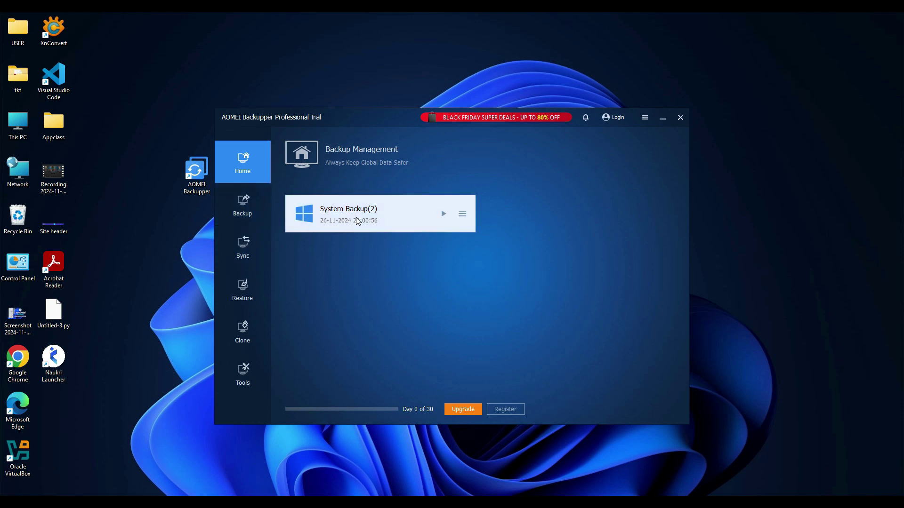
Inspect the System Backup(2) folder on drive D in This PC
double_click(19, 124)
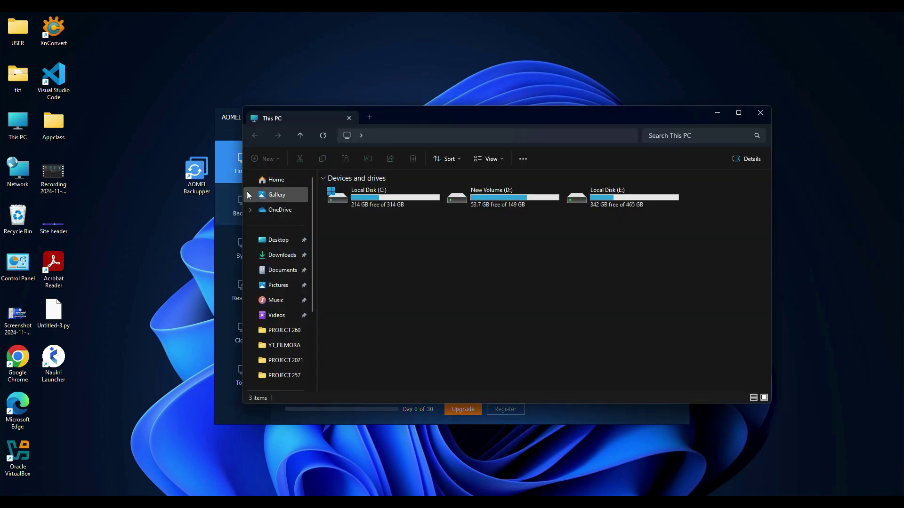
double_click(487, 205)
double_click(360, 187)
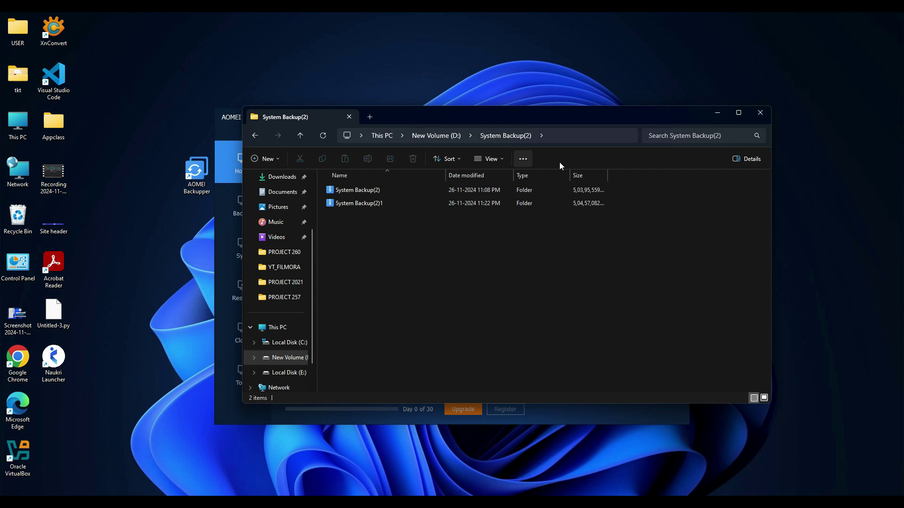
left_click(759, 114)
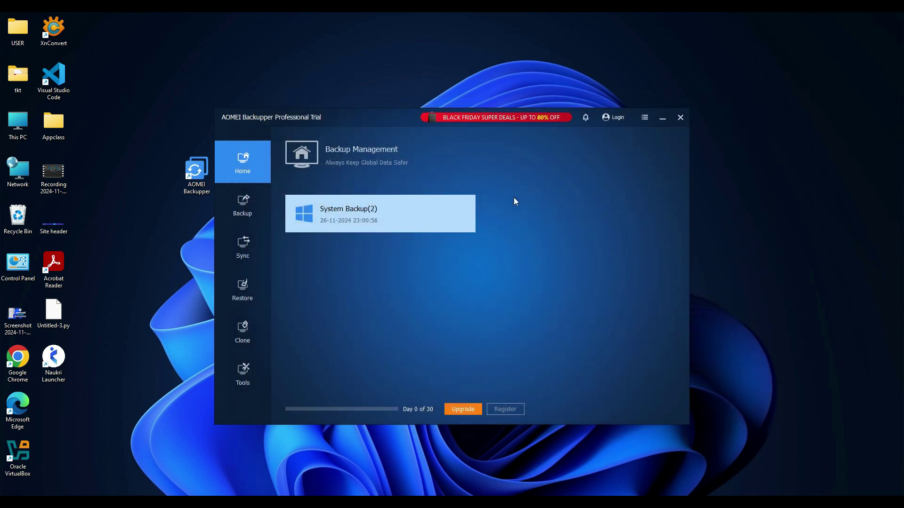
mouse_move(463, 214)
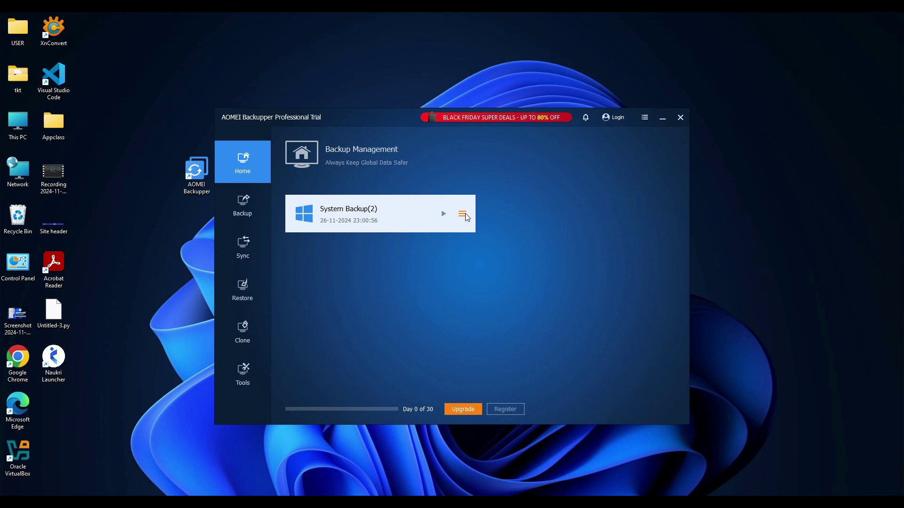
Delete the System Backup(2) task with its image file, then recheck This PC
left_click(463, 214)
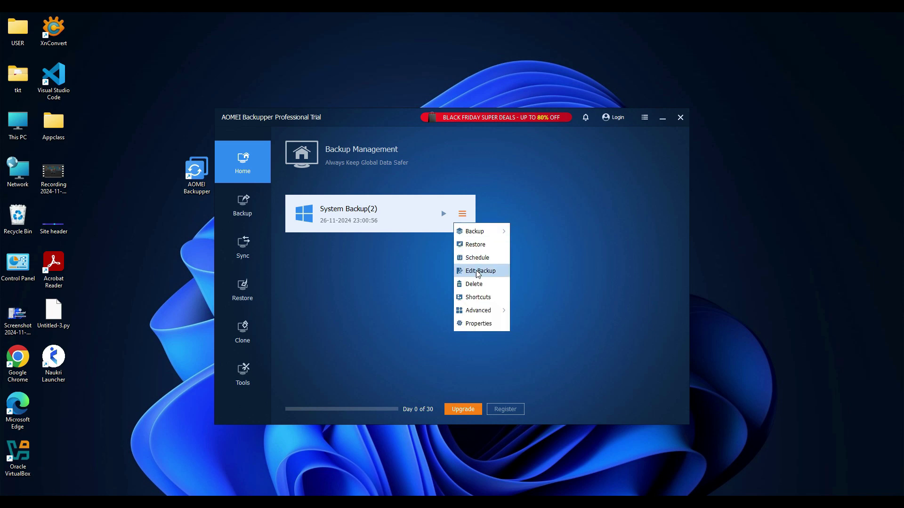
left_click(475, 284)
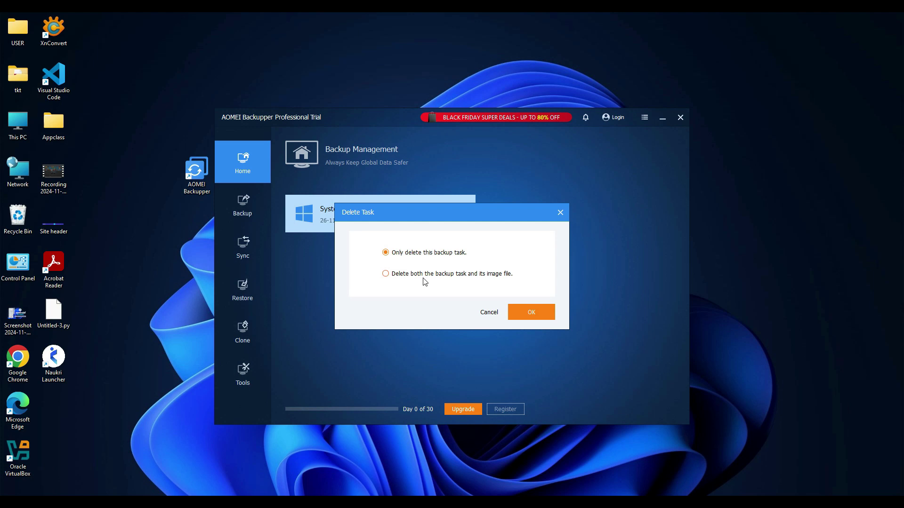
left_click(386, 274)
left_click(530, 311)
double_click(17, 123)
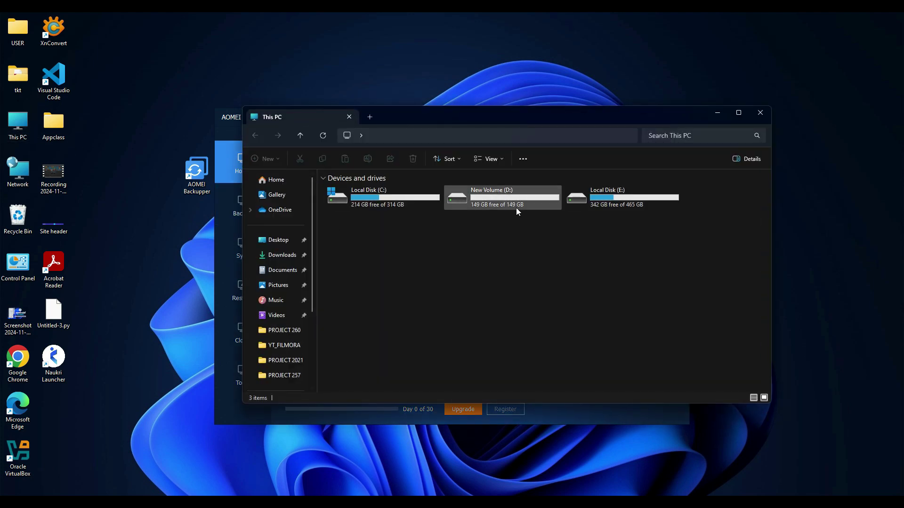
left_click(761, 114)
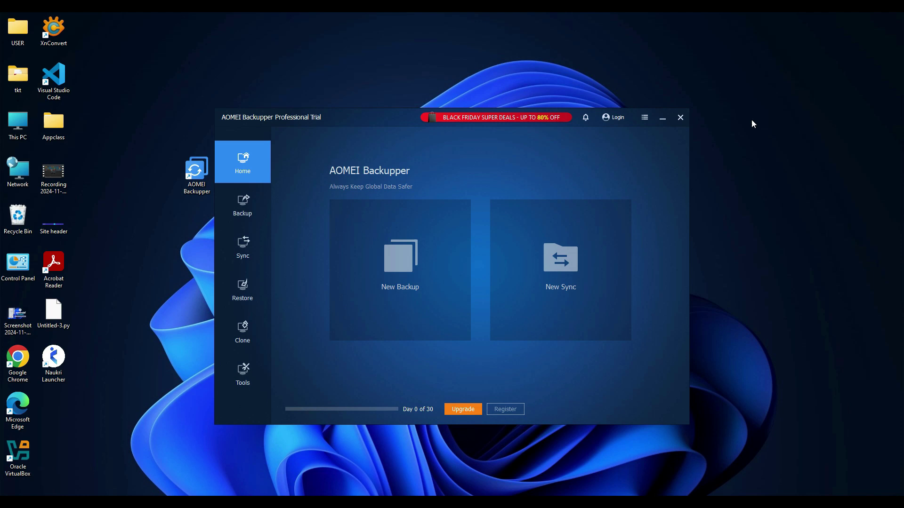
Start a File Backup with the E:\PROJECT 2021 folder as its source
left_click(247, 202)
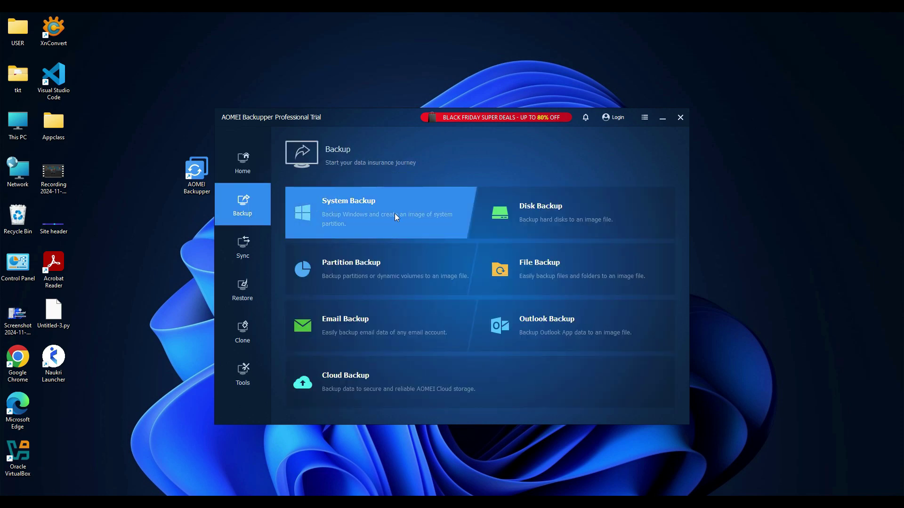
left_click(559, 273)
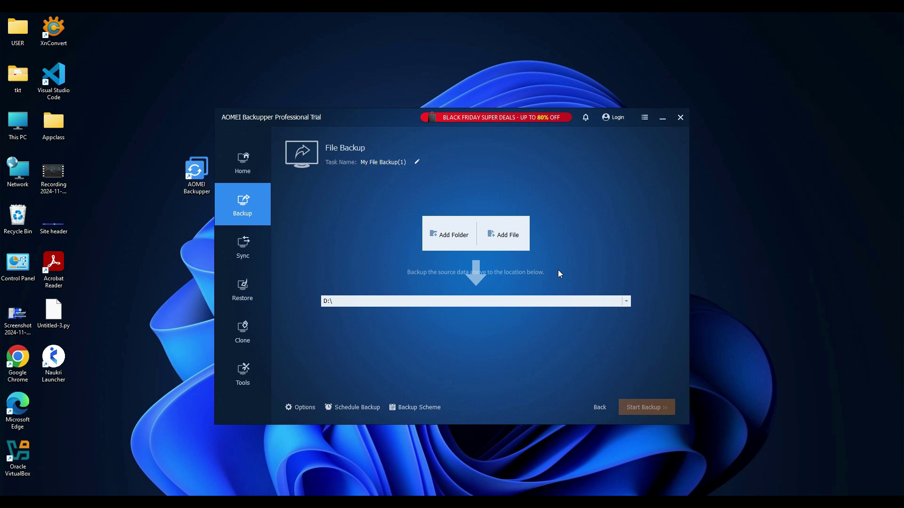
left_click(443, 235)
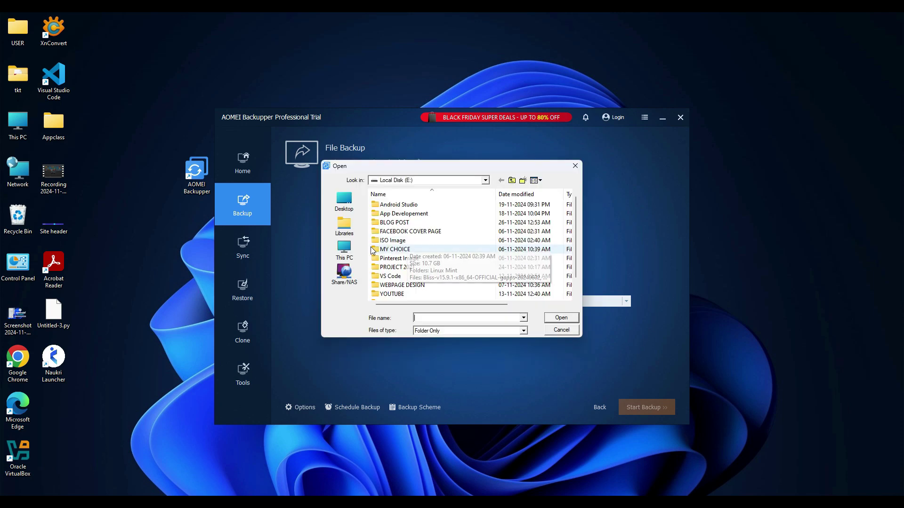
left_click(346, 251)
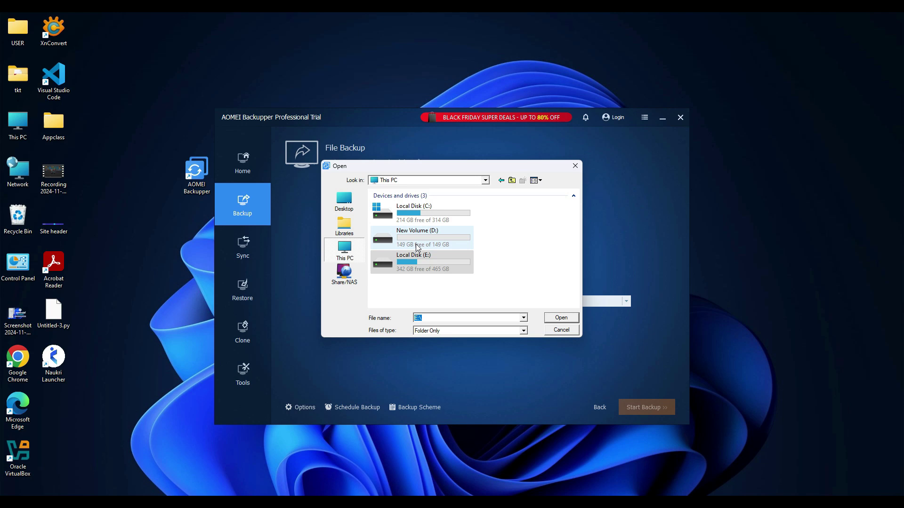
left_click(423, 265)
double_click(423, 265)
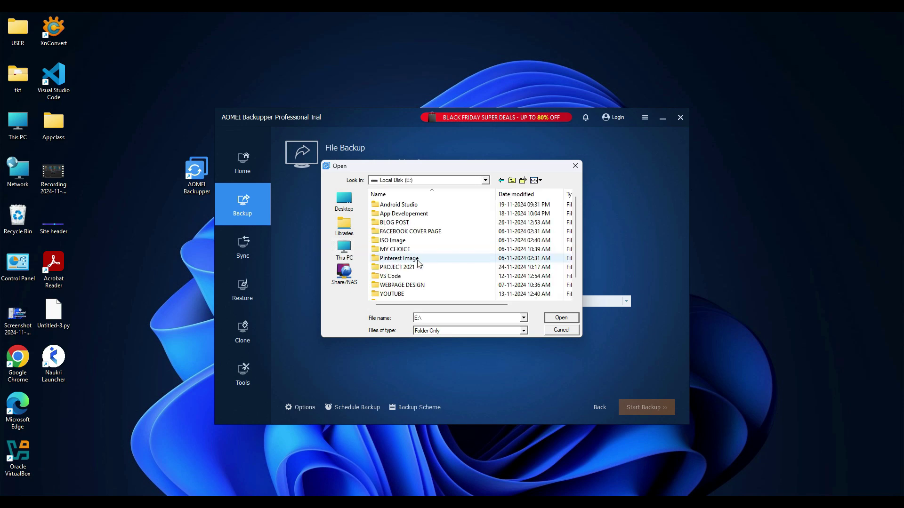
left_click(423, 267)
left_click(556, 319)
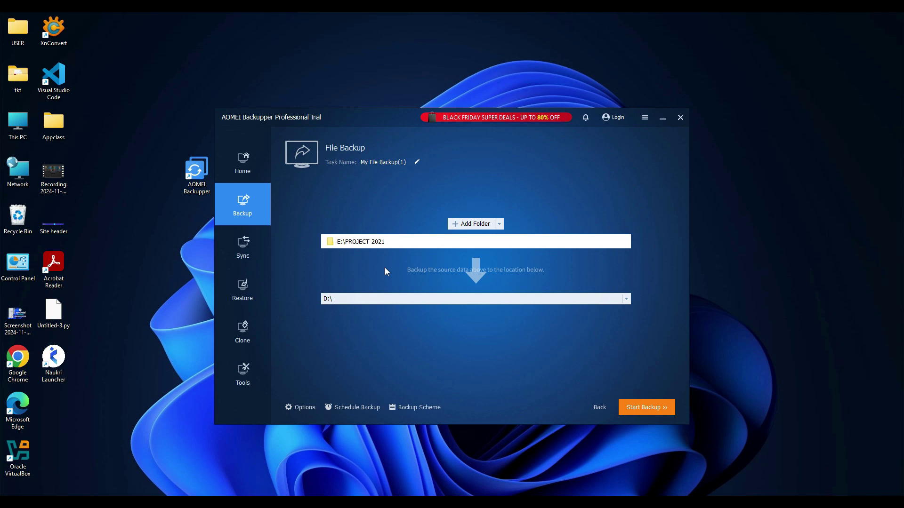
Set New Volume (D:) as the local destination path
left_click(457, 298)
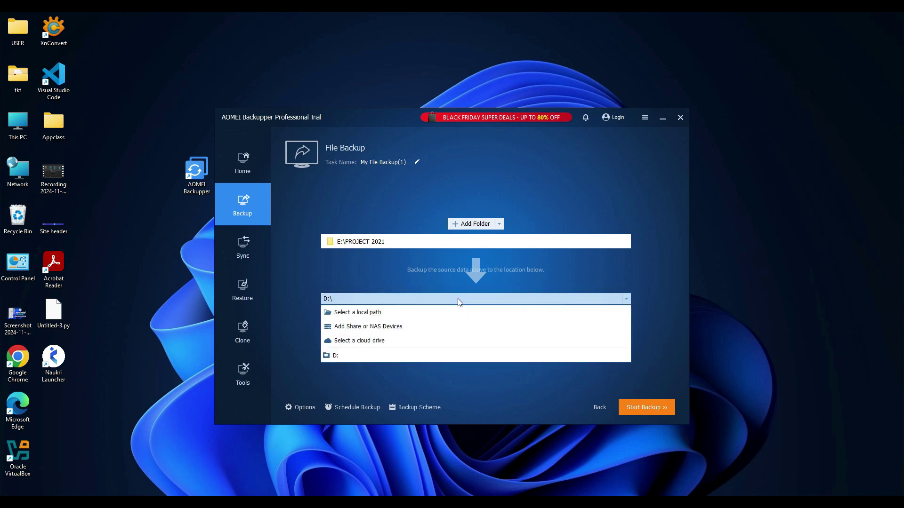
left_click(409, 312)
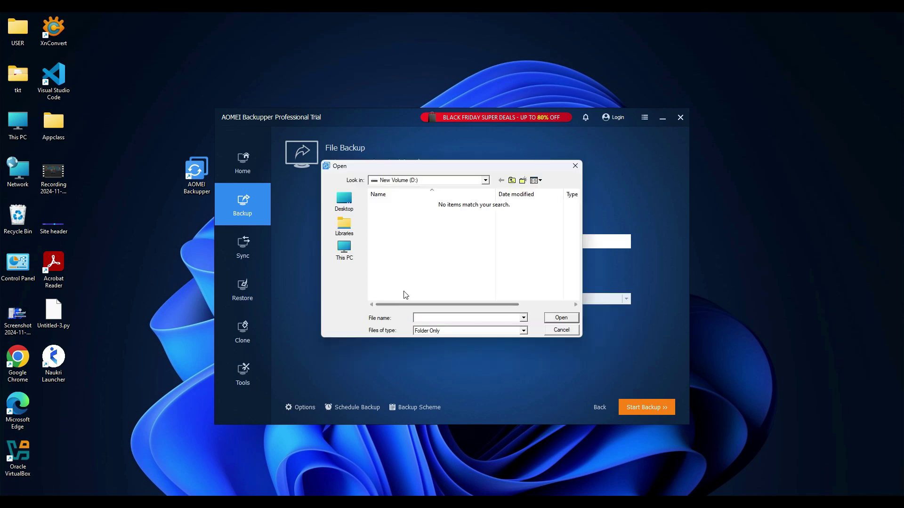
left_click(360, 248)
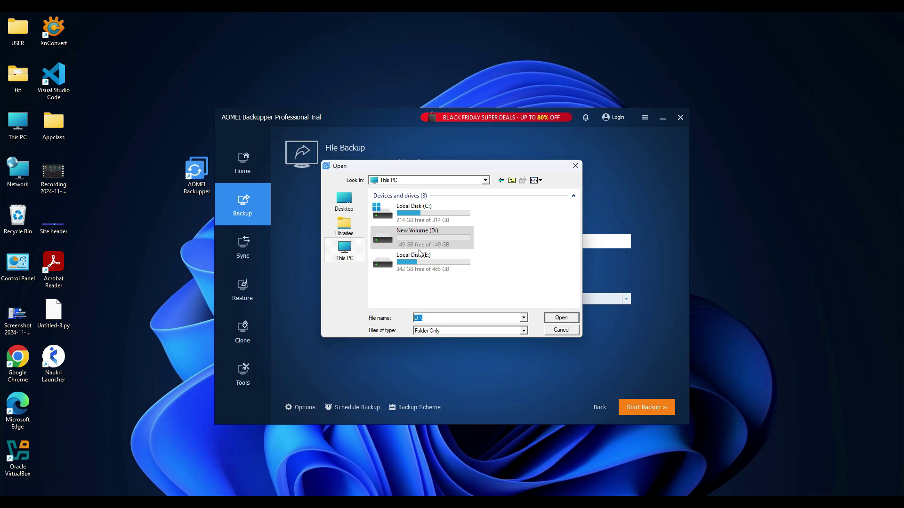
left_click(428, 235)
left_click(562, 318)
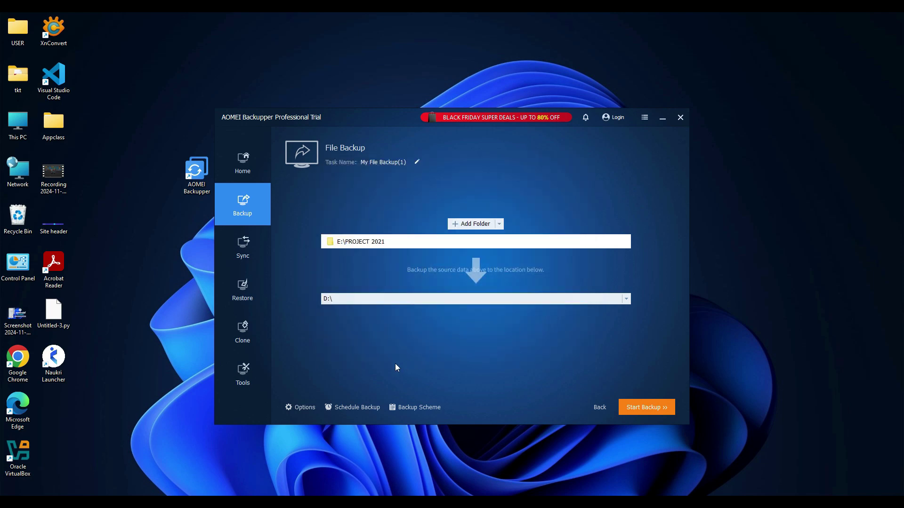
Review the daily backup schedule options, then cancel without saving
left_click(357, 408)
left_click(626, 163)
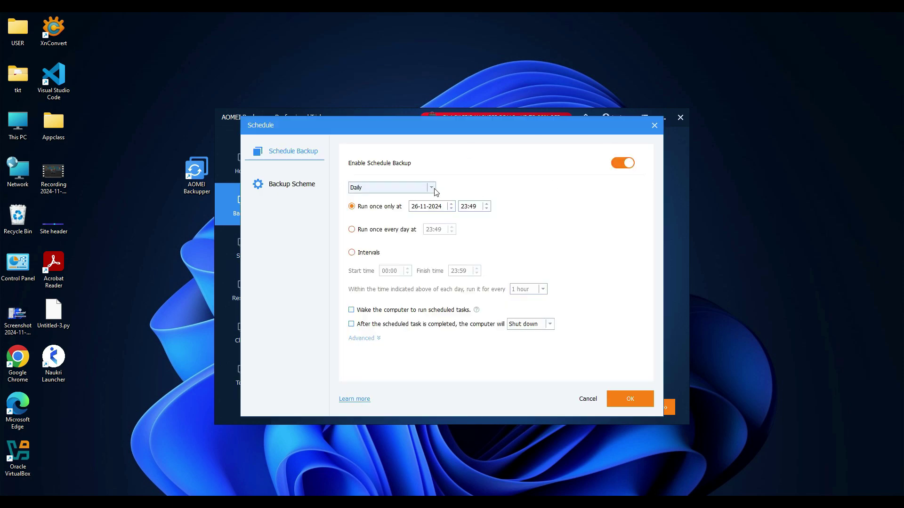
left_click(430, 187)
left_click(395, 194)
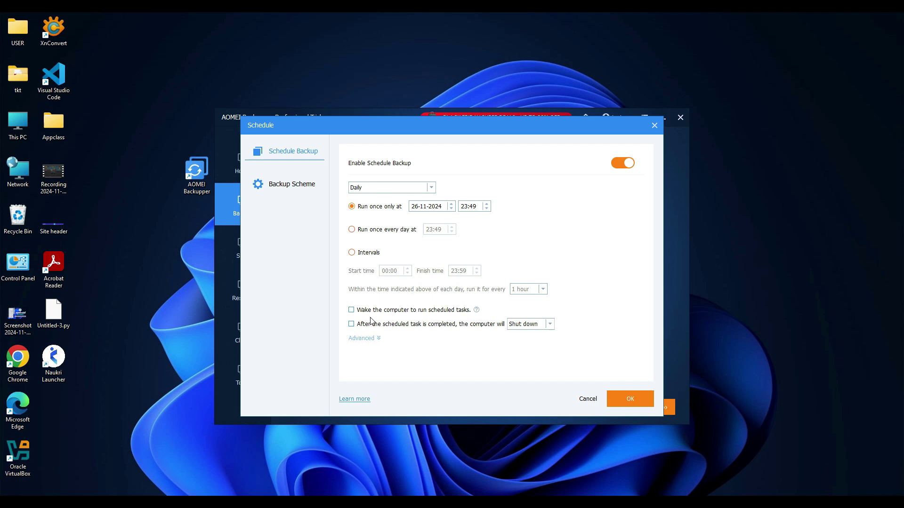
left_click(588, 399)
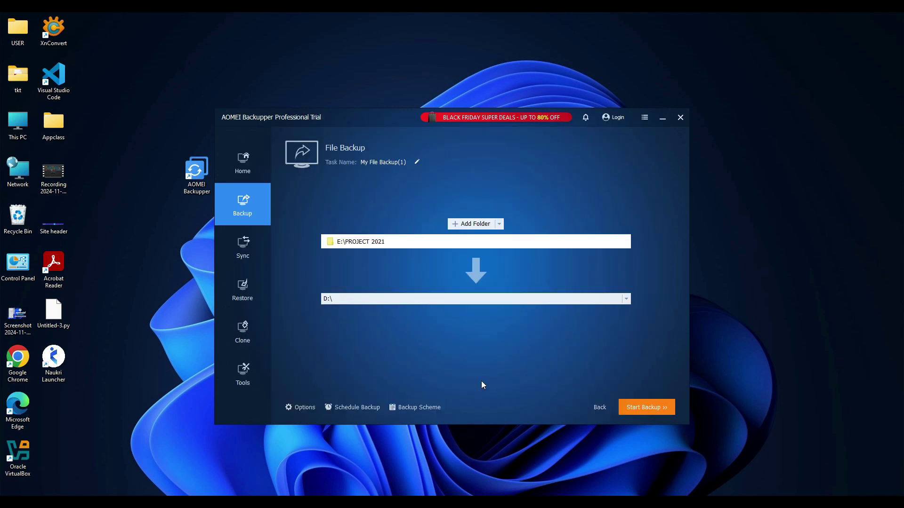
Keep Incremental Backup and add one full backup after every 6 incrementals
left_click(419, 406)
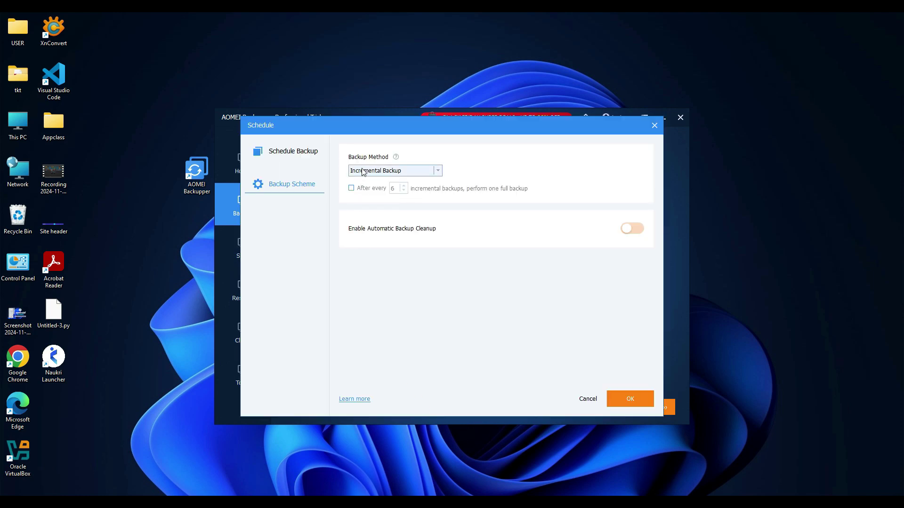
left_click(438, 172)
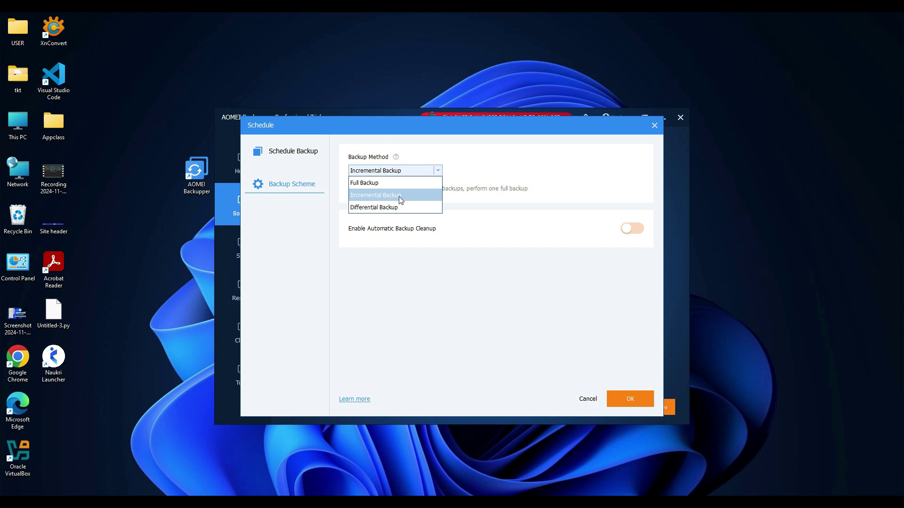
left_click(399, 195)
left_click(351, 188)
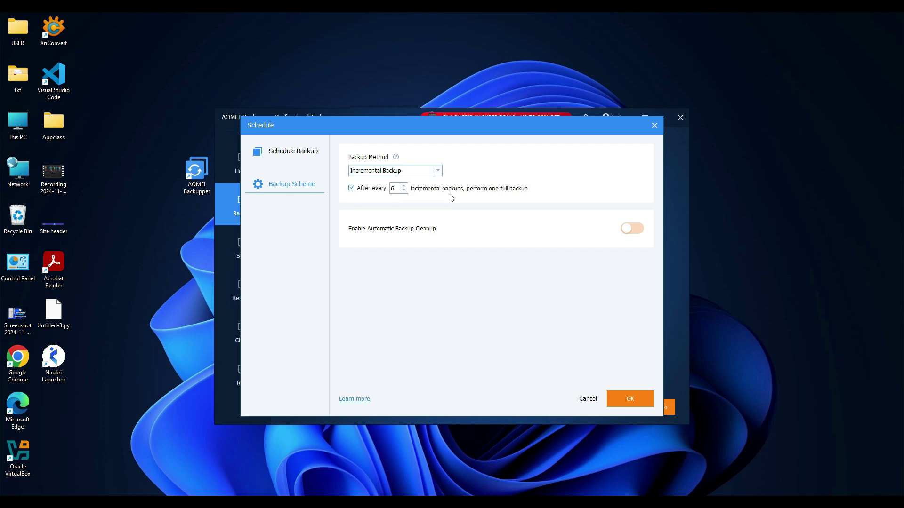
left_click(622, 397)
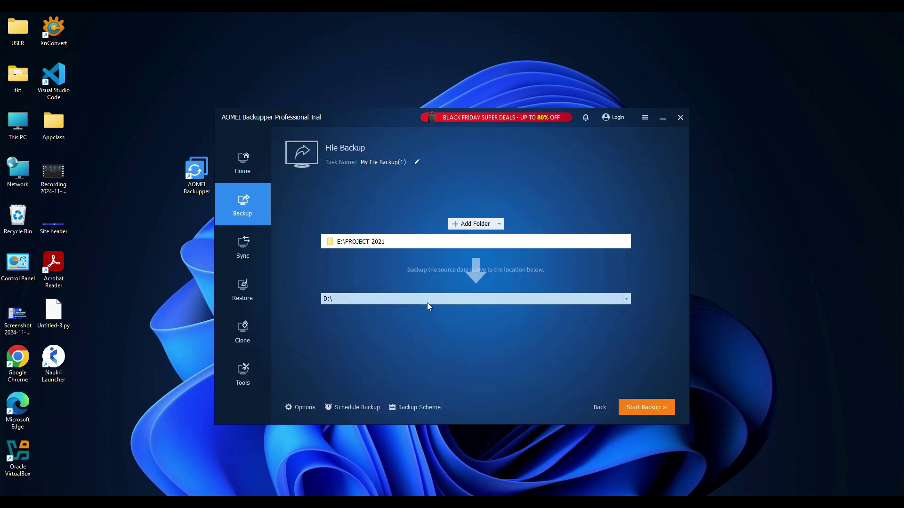
Start the PROJECT 2021 file backup and finish it once complete
key("Return")
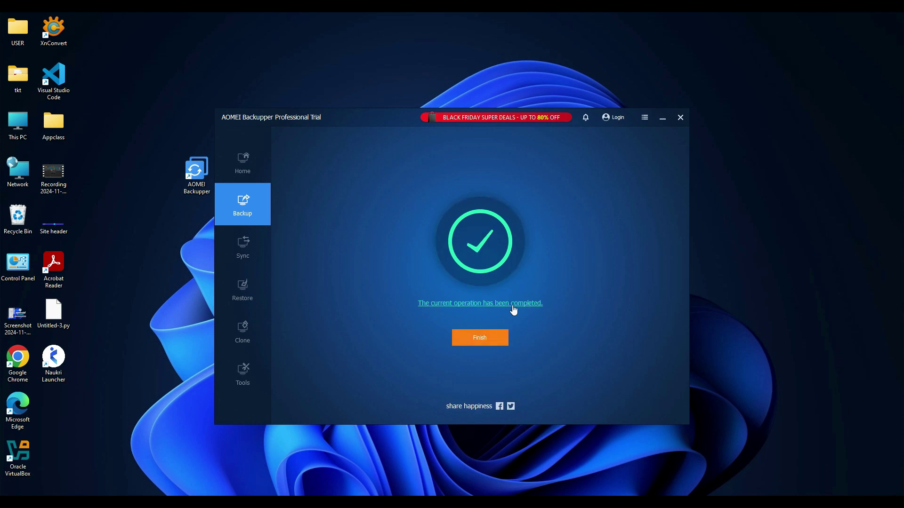
left_click(483, 339)
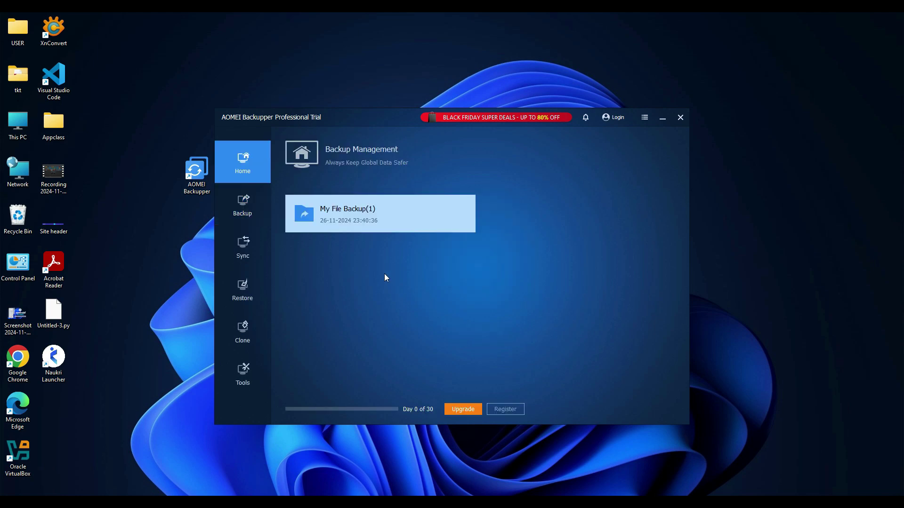
mouse_move(380, 213)
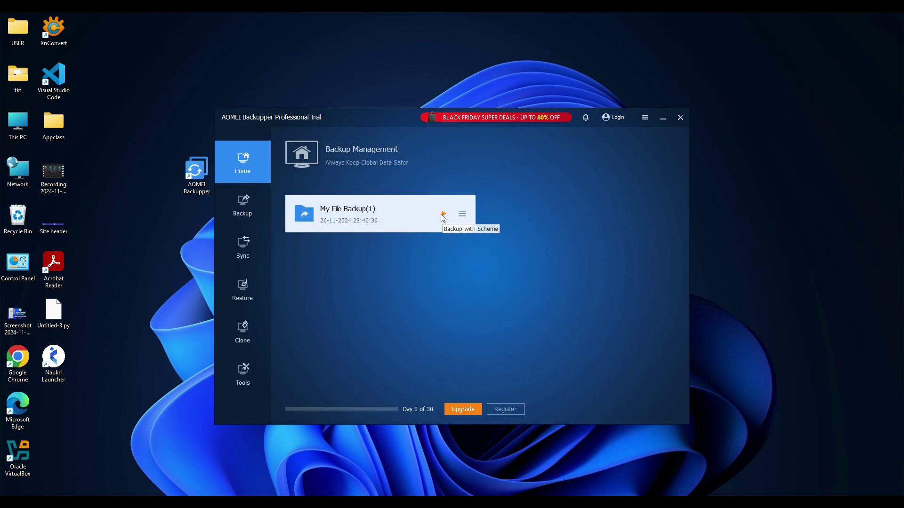
Delete the My File Backup(1) task together with its backup image file
left_click(462, 215)
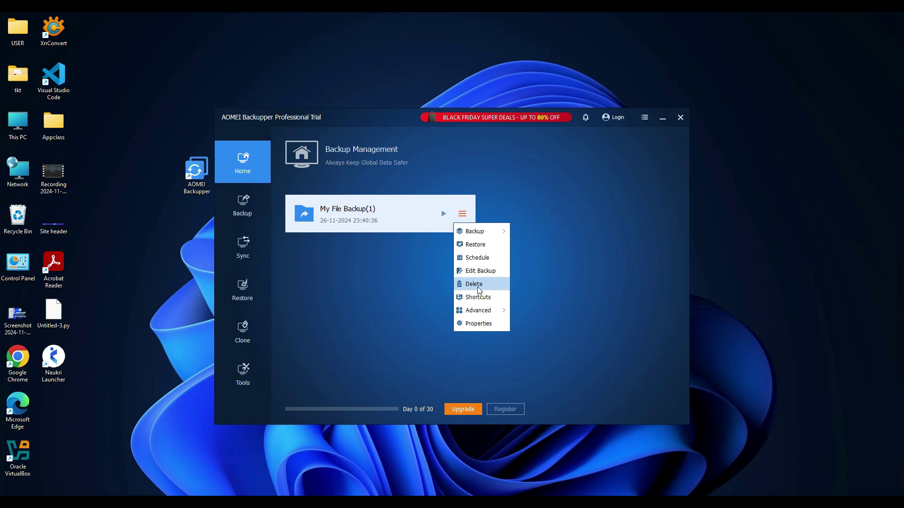
left_click(471, 284)
left_click(385, 274)
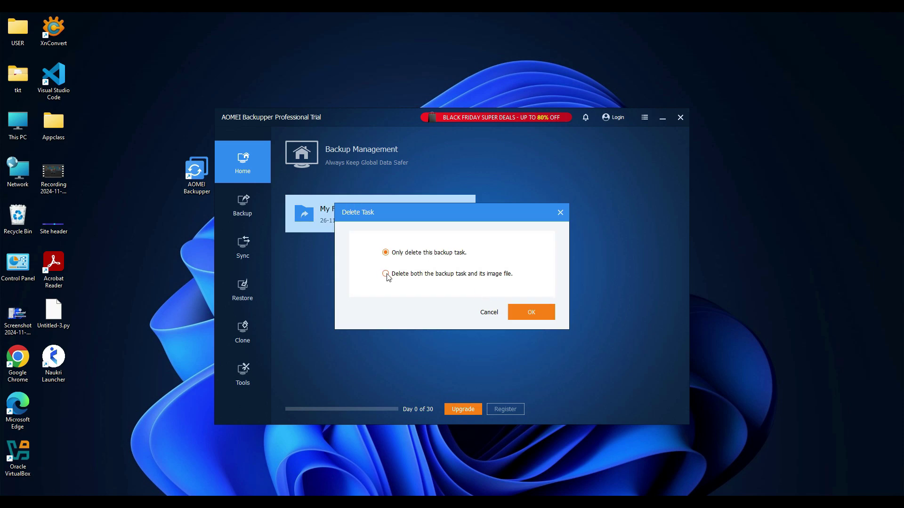
left_click(529, 311)
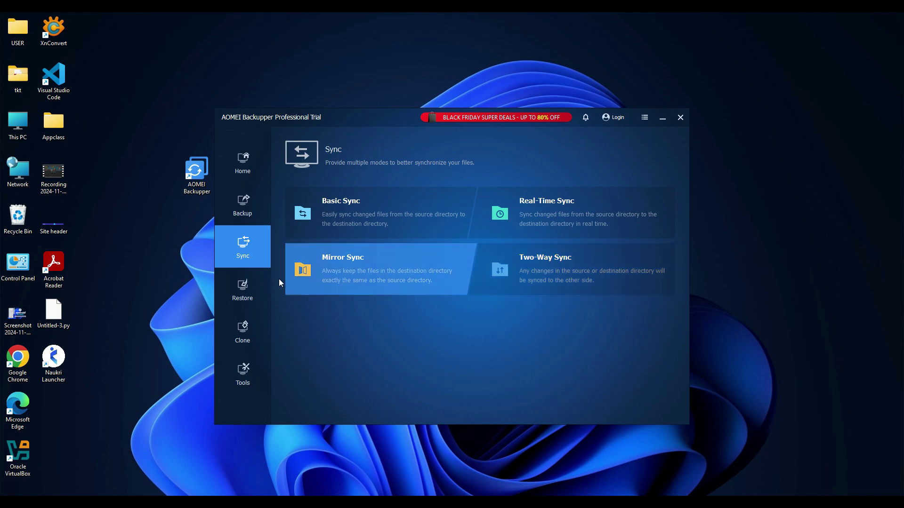
Start a System Clone and pick D: New Volume as the destination partition
left_click(242, 330)
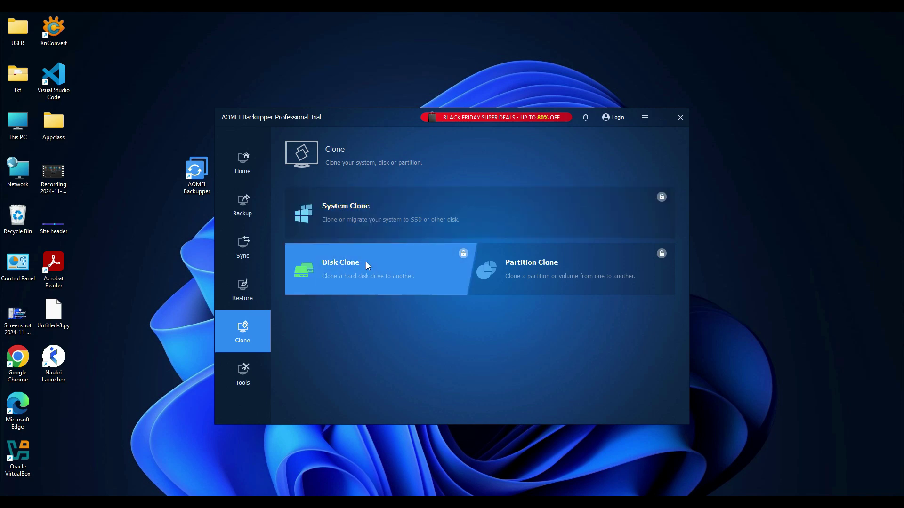
left_click(394, 216)
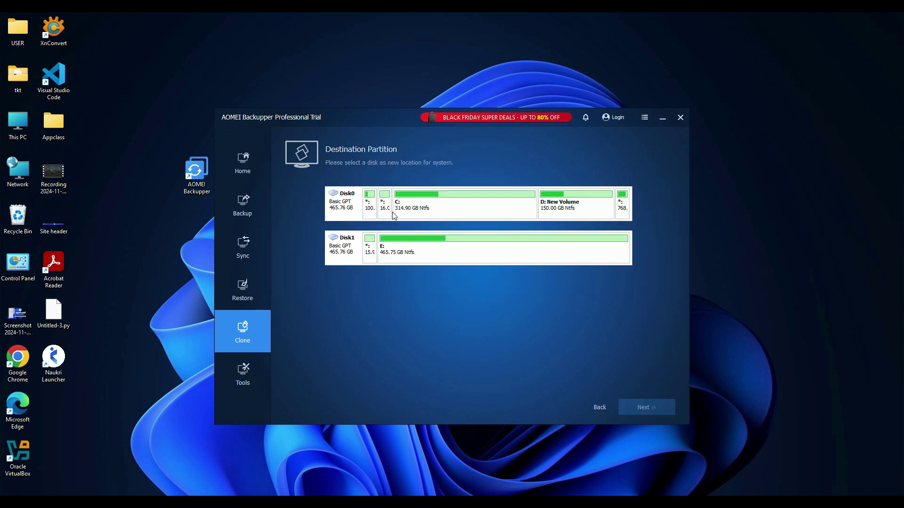
left_click(465, 208)
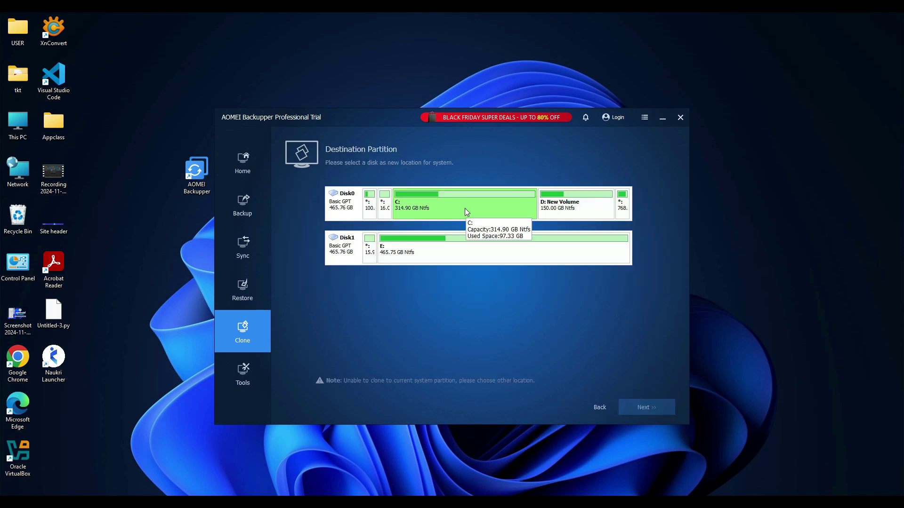
left_click(562, 209)
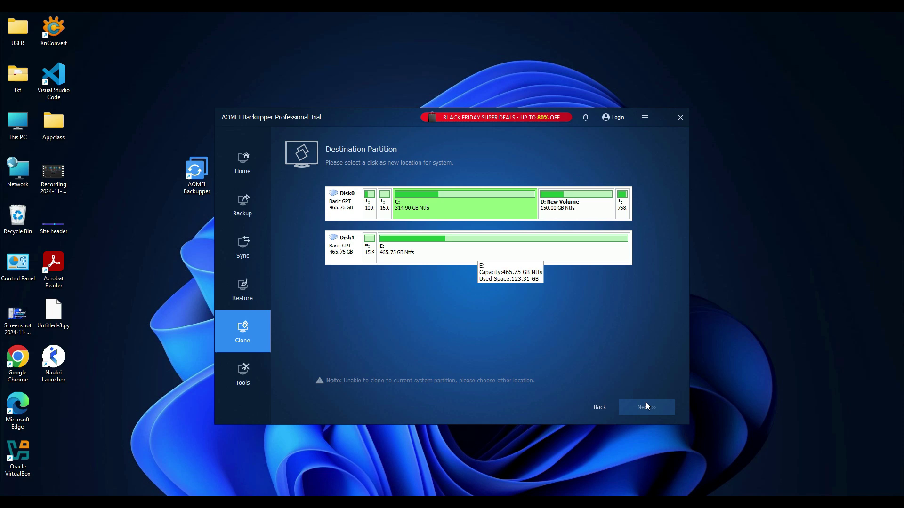
left_click(556, 213)
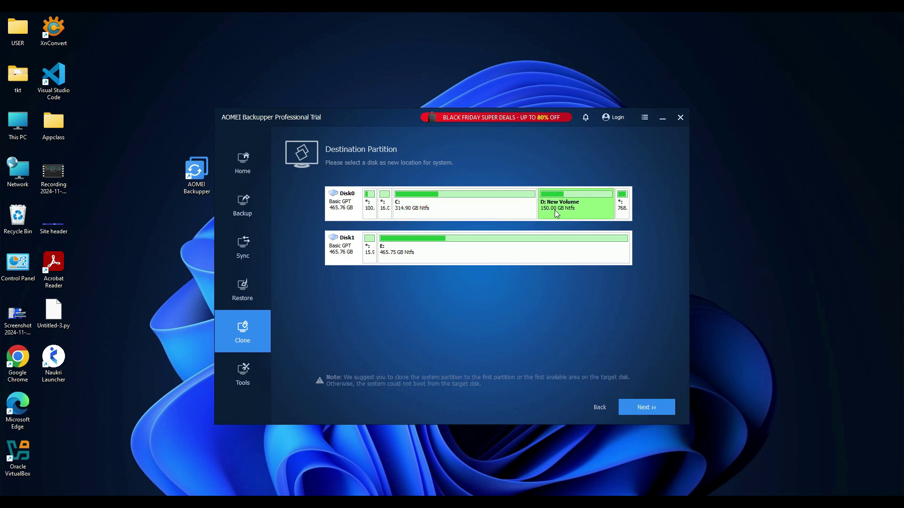
Cancel the clone at the D: overwrite warning and return to the Clone page
left_click(636, 406)
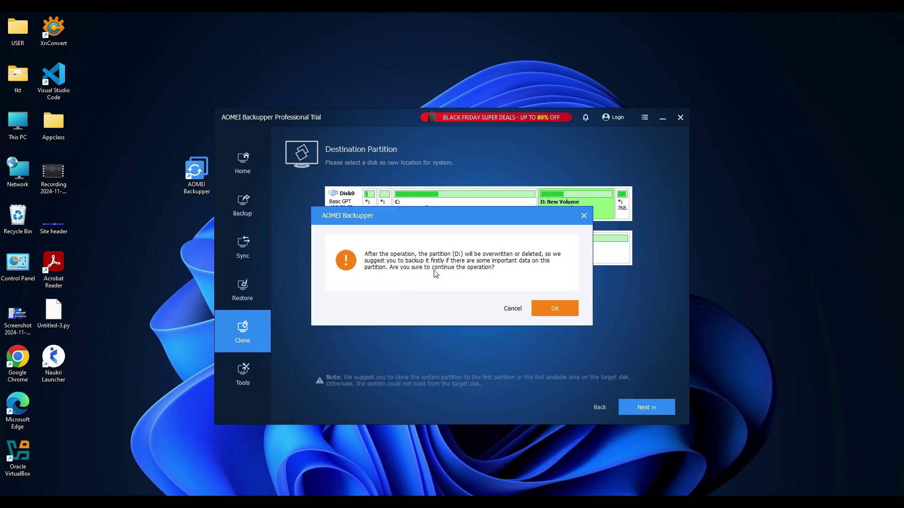
left_click(510, 309)
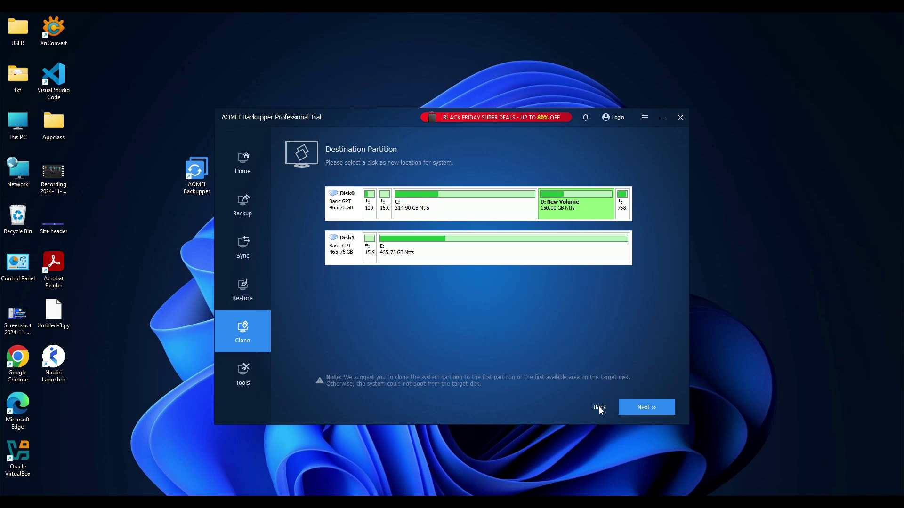
left_click(599, 409)
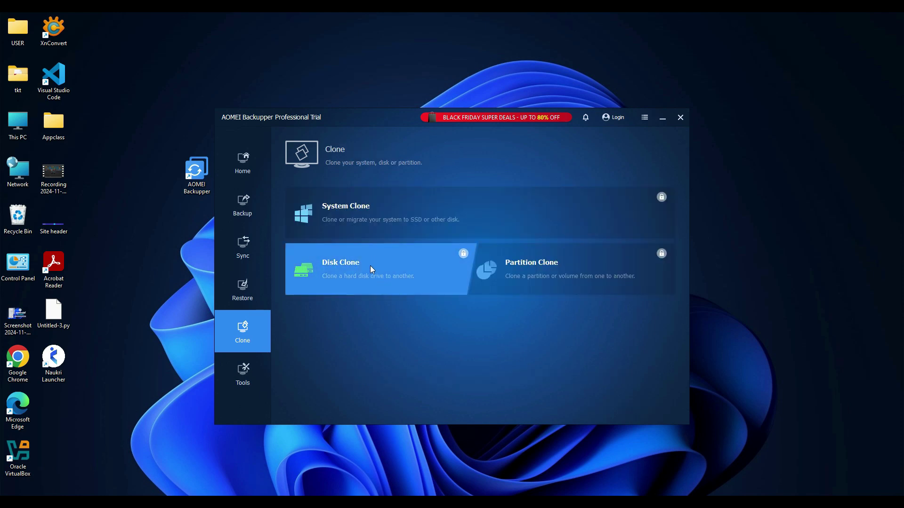
left_click(370, 265)
left_click(490, 206)
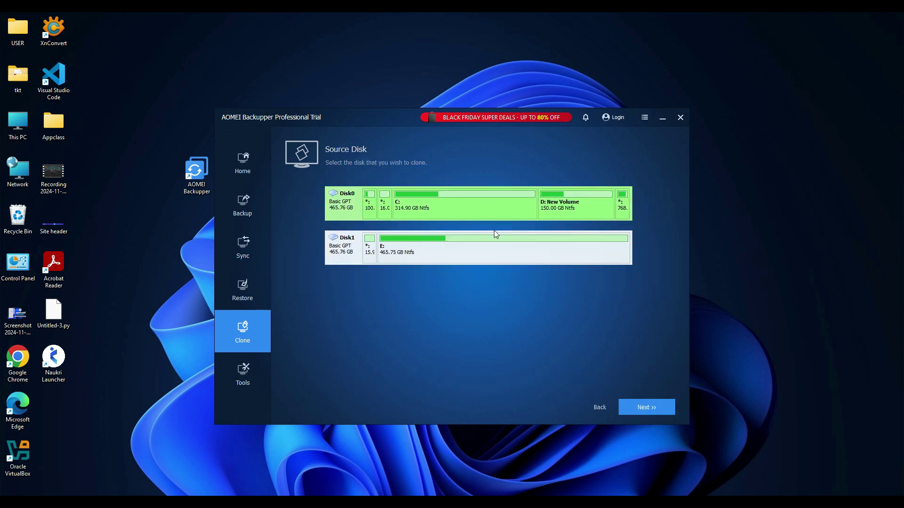
left_click(645, 408)
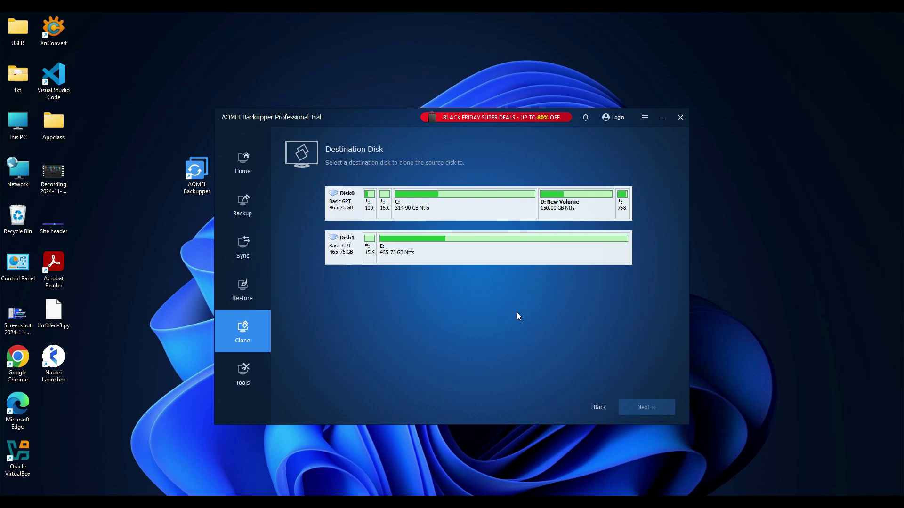
left_click(451, 252)
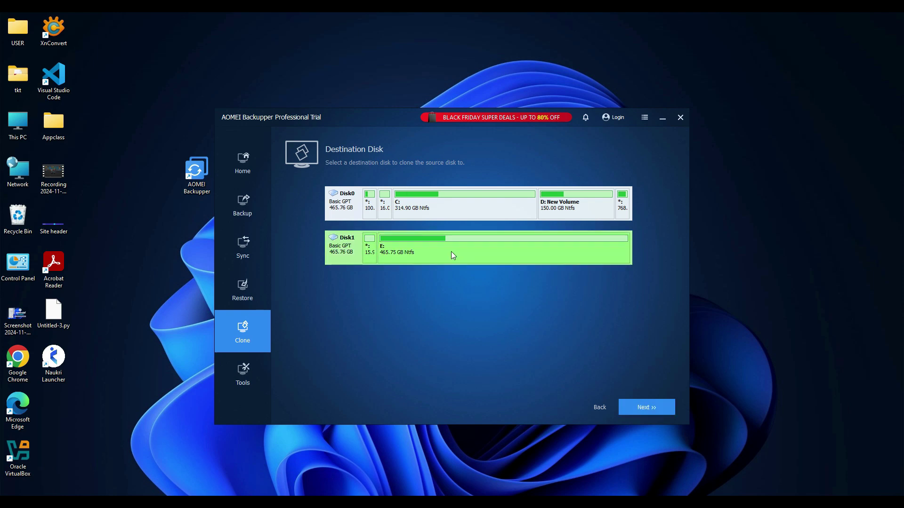
left_click(599, 408)
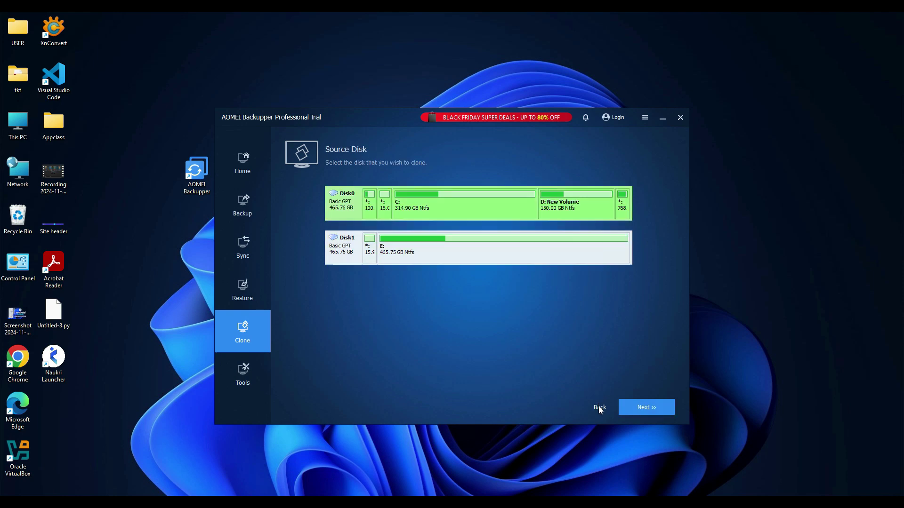
left_click(598, 407)
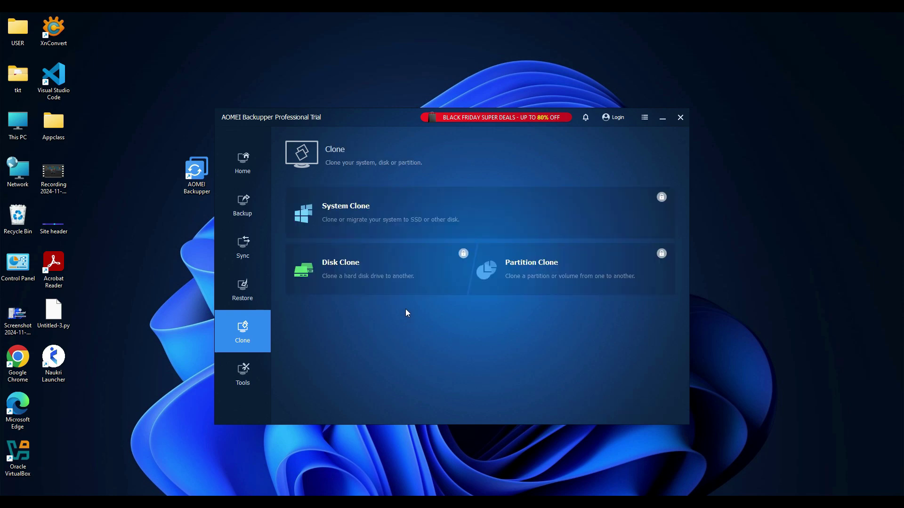
left_click(539, 273)
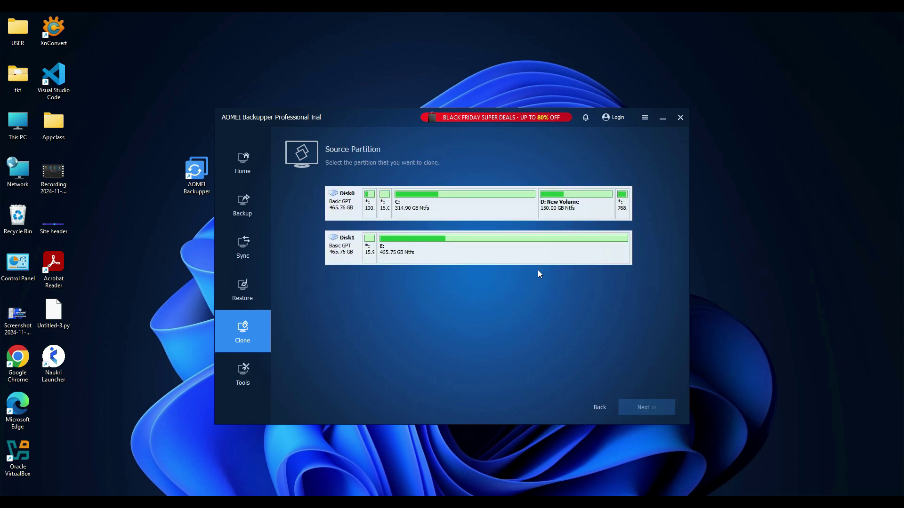
left_click(479, 209)
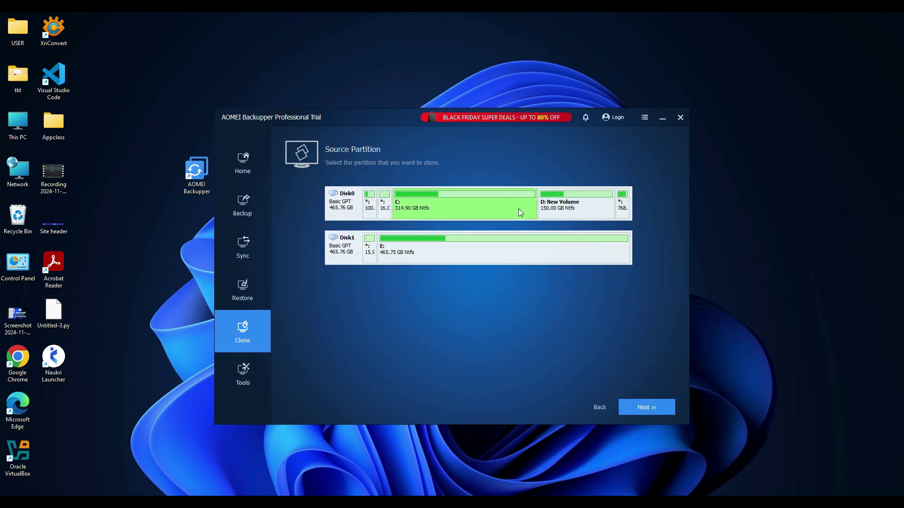
left_click(572, 211)
left_click(499, 254)
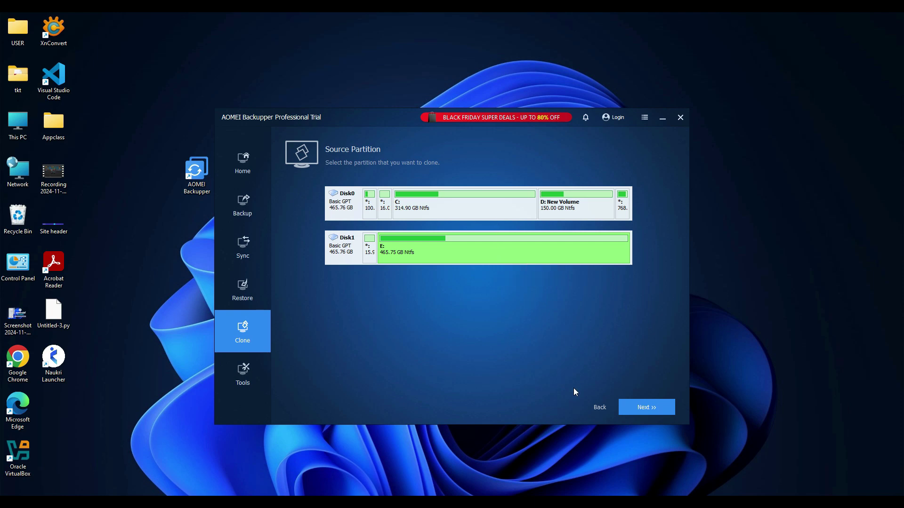
left_click(600, 407)
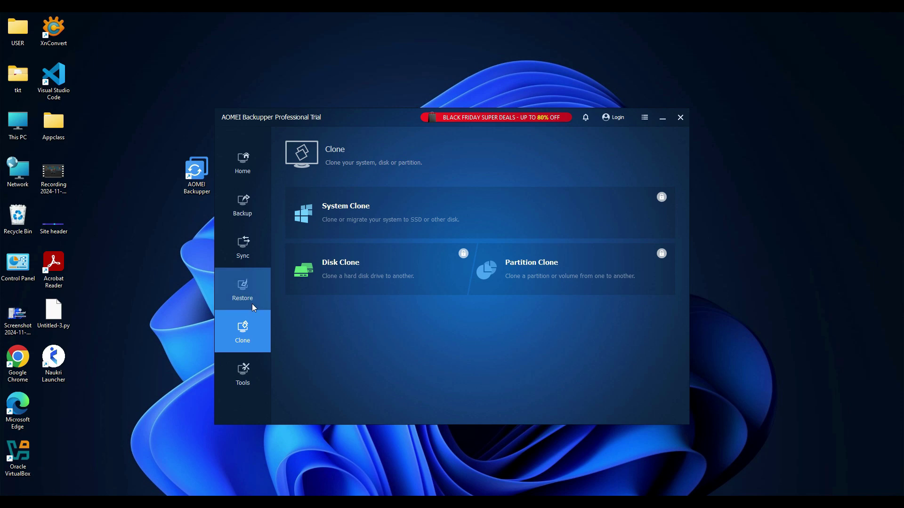
In Tools, preview Create Bootable Media's Windows PE and Linux options, then close it
left_click(240, 374)
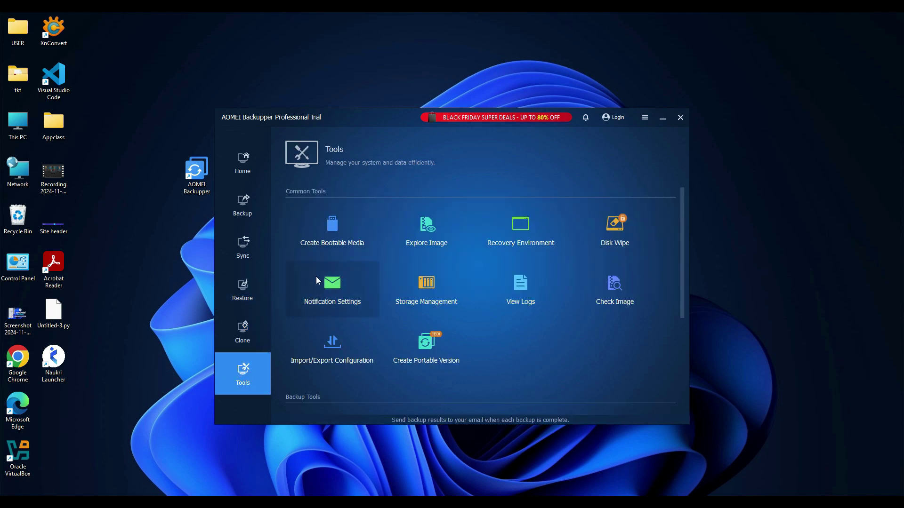
left_click(330, 233)
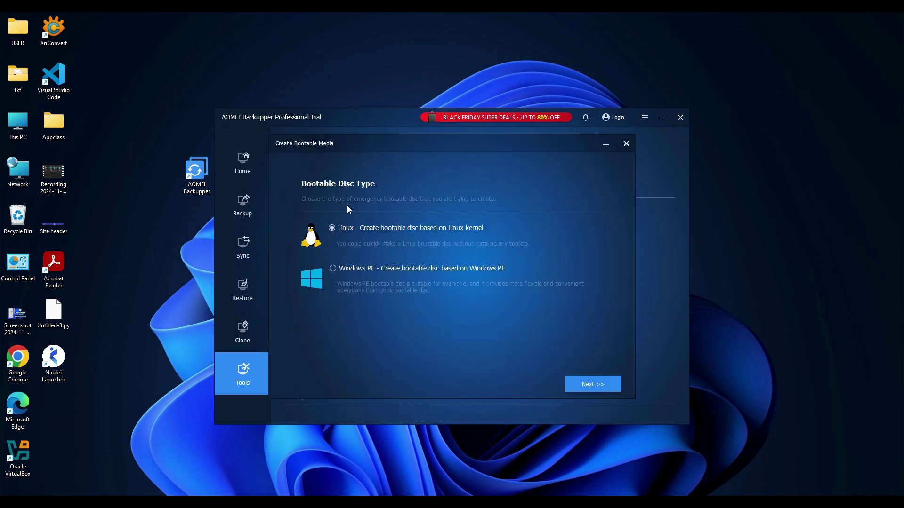
left_click(337, 270)
left_click(329, 228)
left_click(625, 145)
Preview Disk Wipe, then open the Disk Partition Manager download web page
left_click(612, 230)
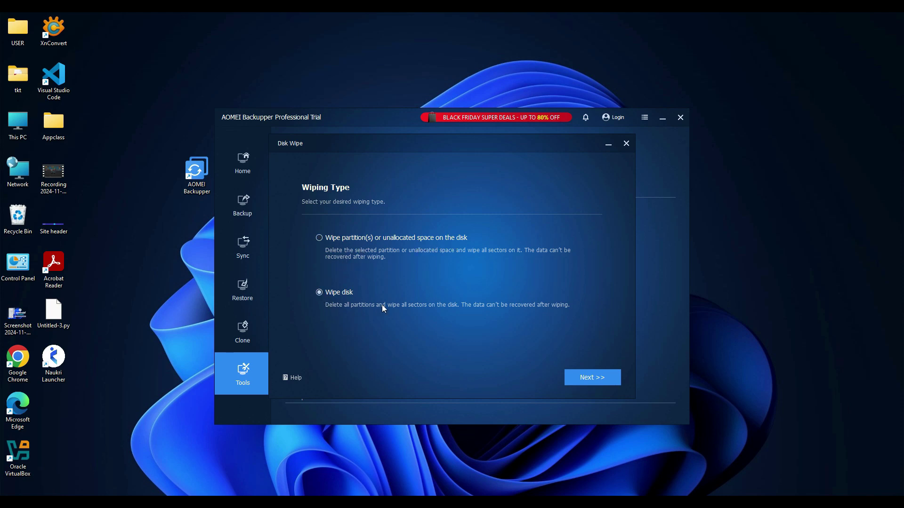
left_click(626, 144)
scroll(490, 320, "down", 2)
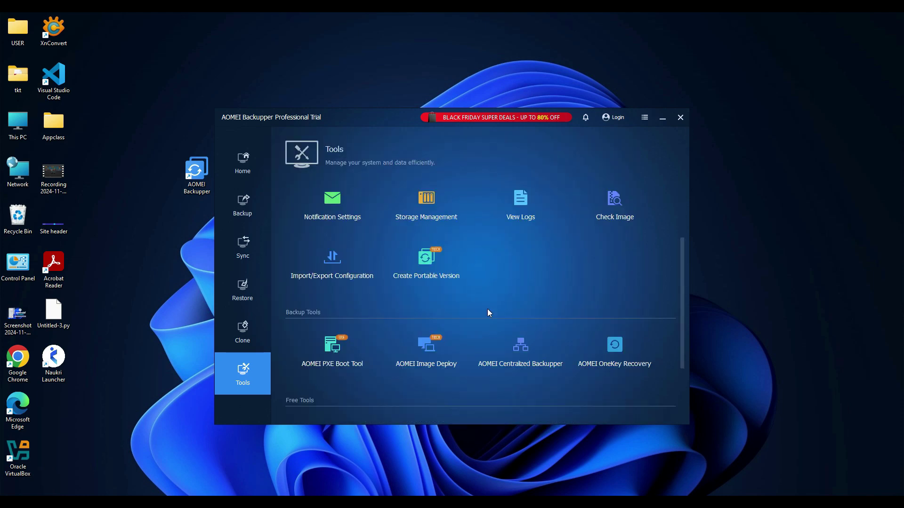
scroll(487, 313, "down", 3)
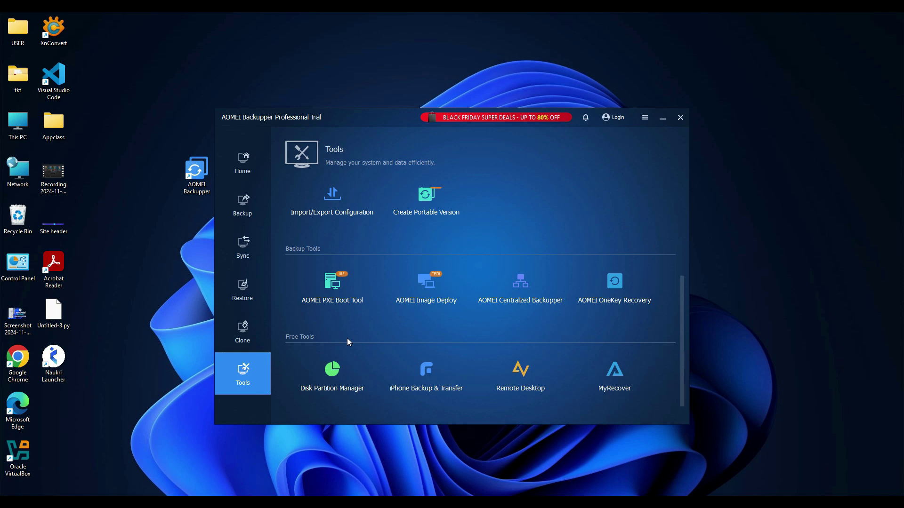
left_click(336, 373)
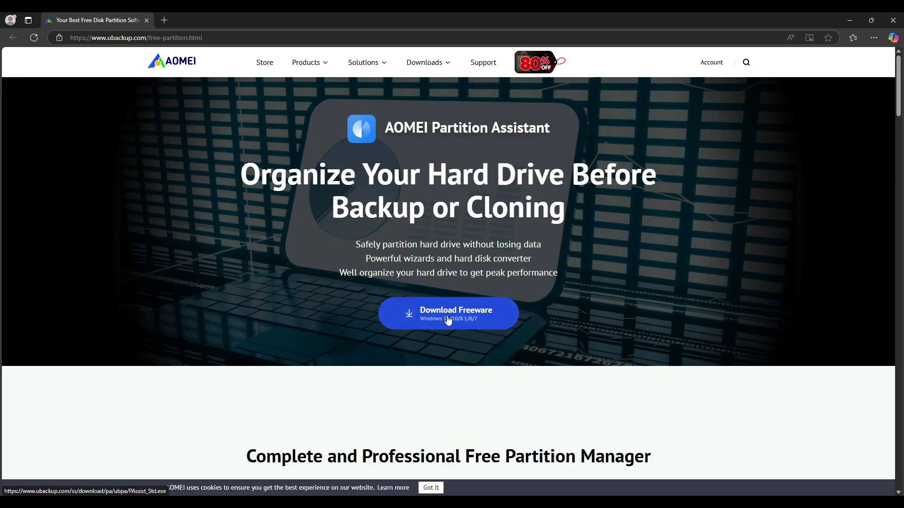
left_click(893, 20)
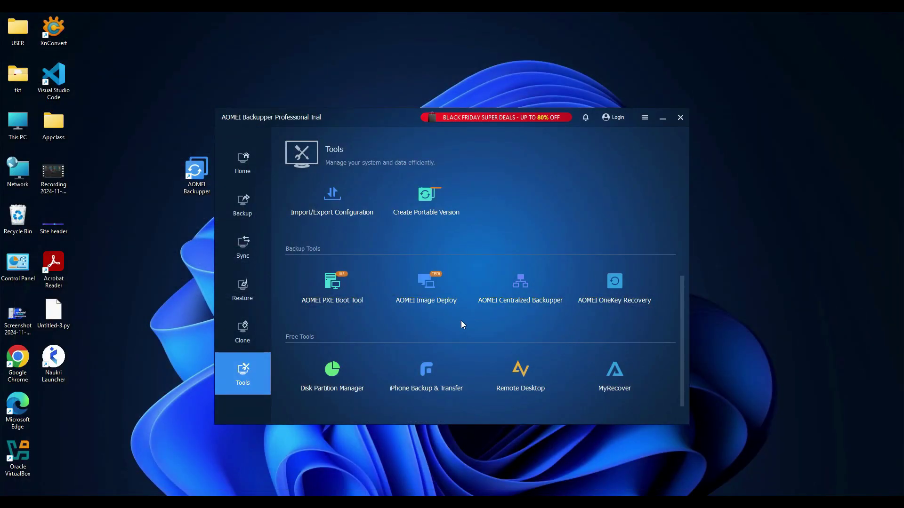
left_click(426, 376)
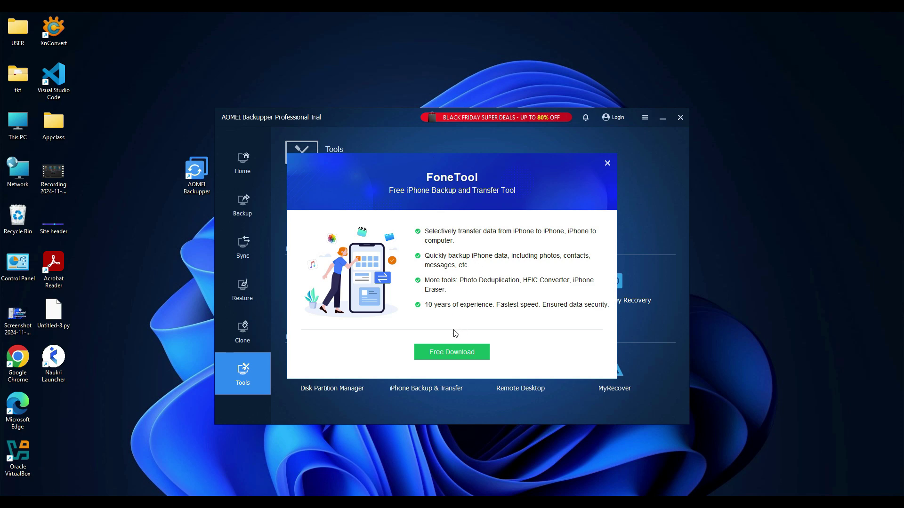
left_click(607, 164)
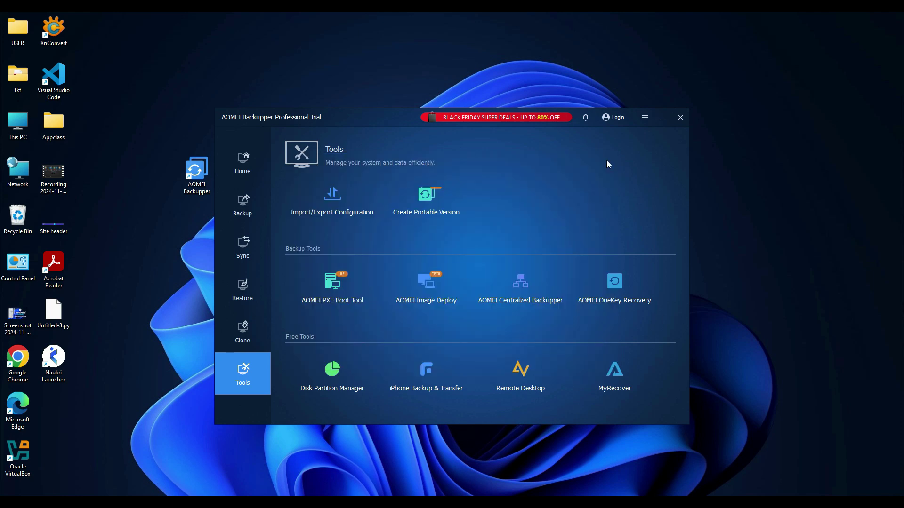
left_click(521, 374)
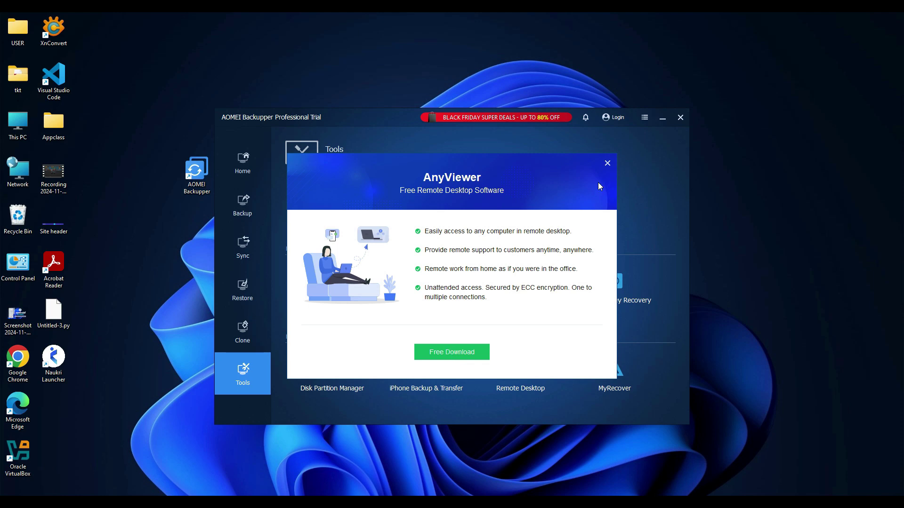
left_click(607, 166)
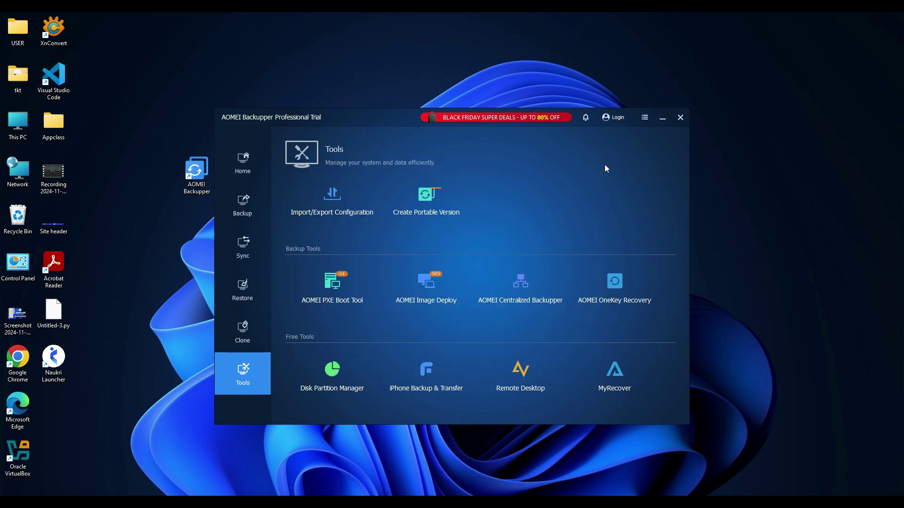
left_click(620, 370)
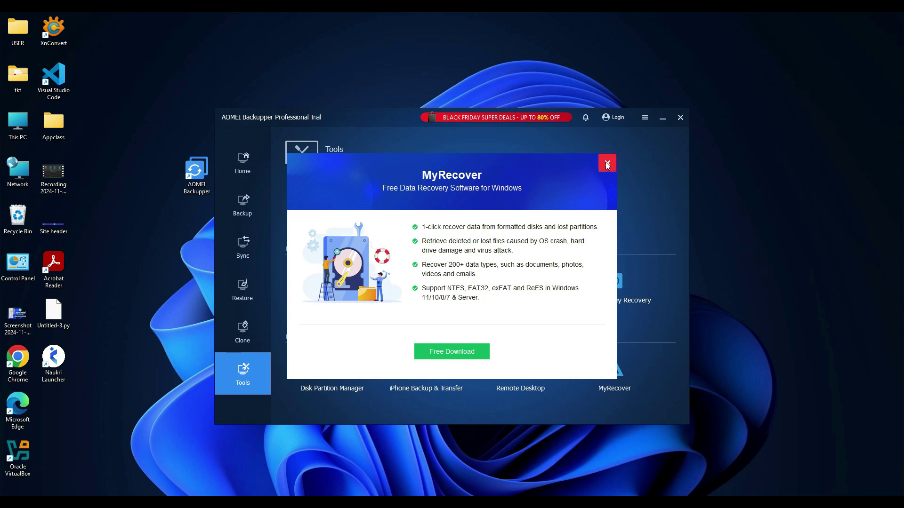
left_click(607, 163)
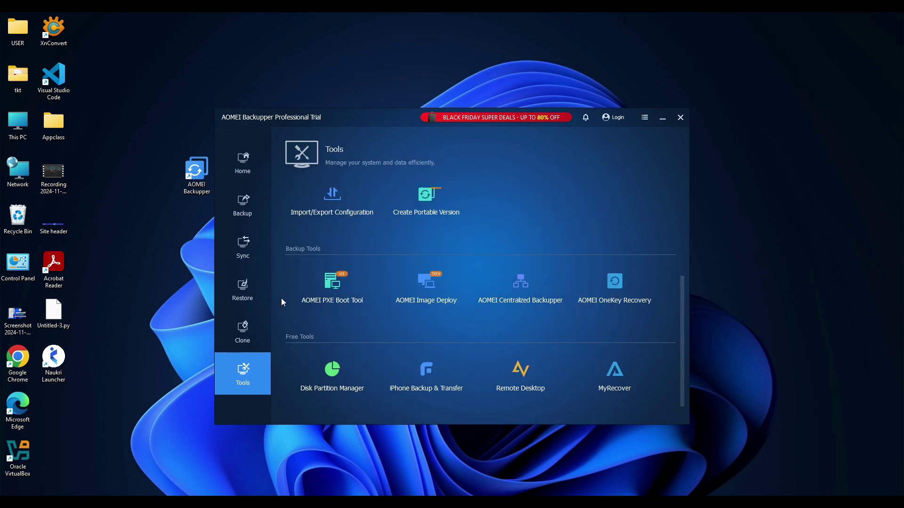
Scroll the Tools page back to the top and close the AOMEI Backupper window
scroll(436, 250, "up", 3)
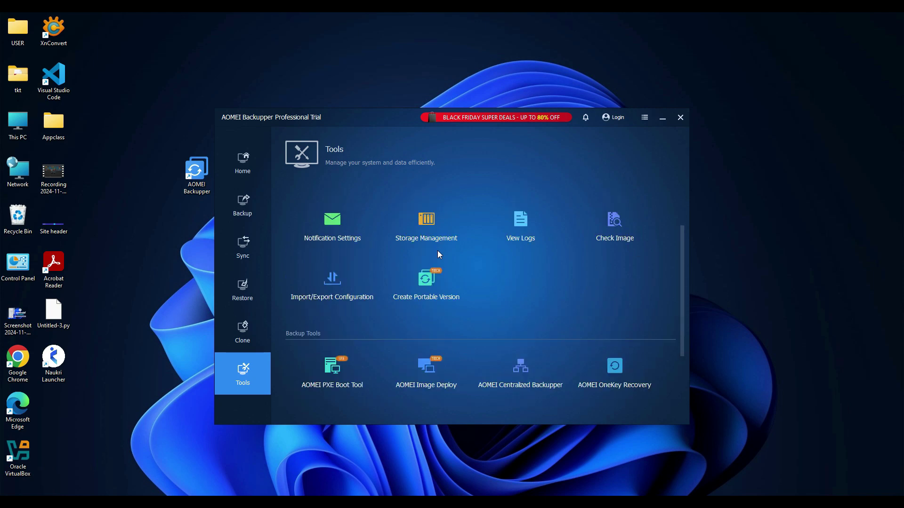
scroll(437, 252, "up", 2)
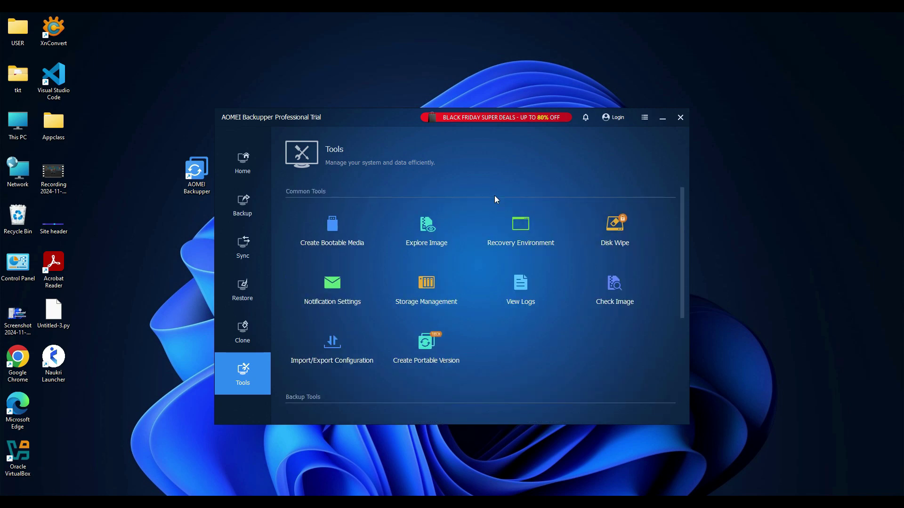
left_click(679, 118)
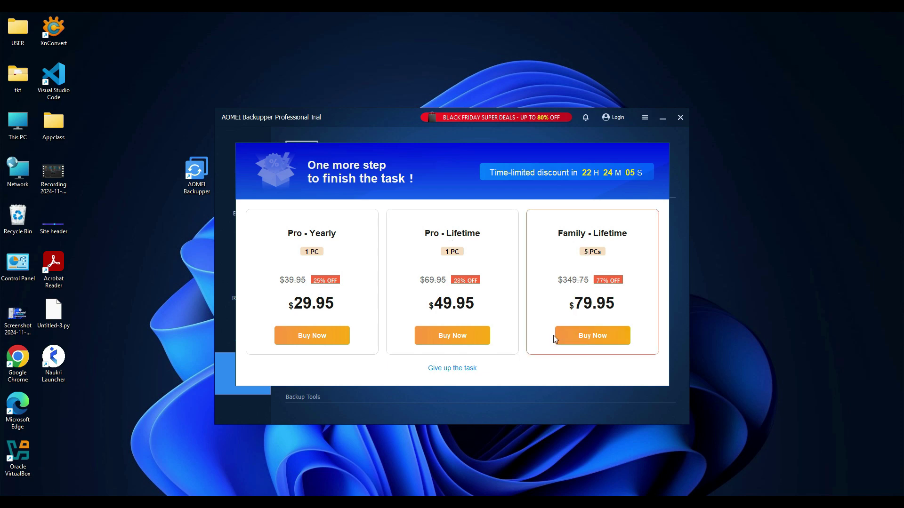
Choose 'Give up the task' on the upgrade offer so AOMEI Backupper exits
left_click(451, 369)
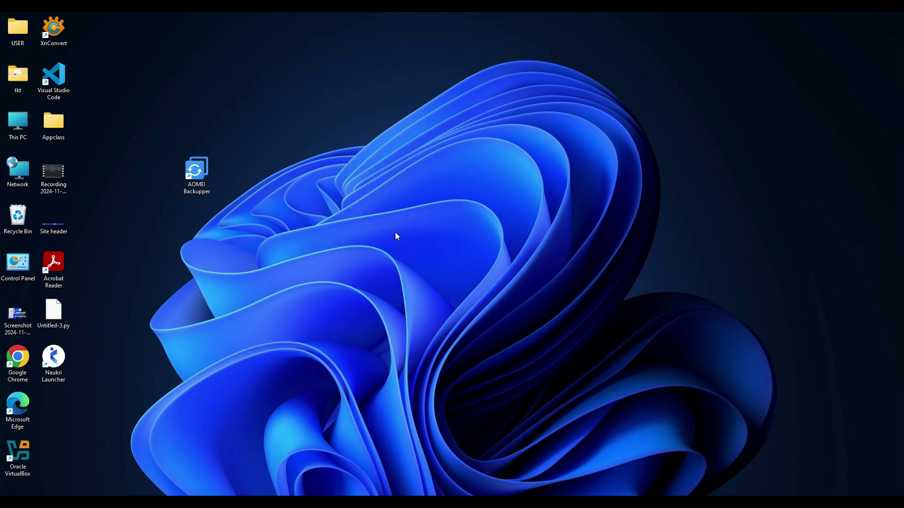